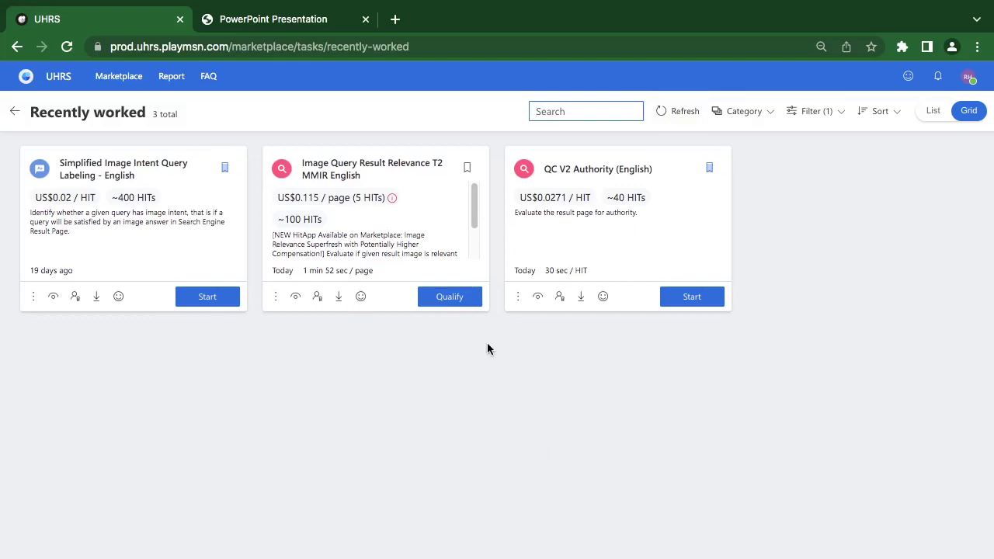
Start the qualification test for the Image Query Result Relevance T2 MMIR English HIT app.
click(450, 297)
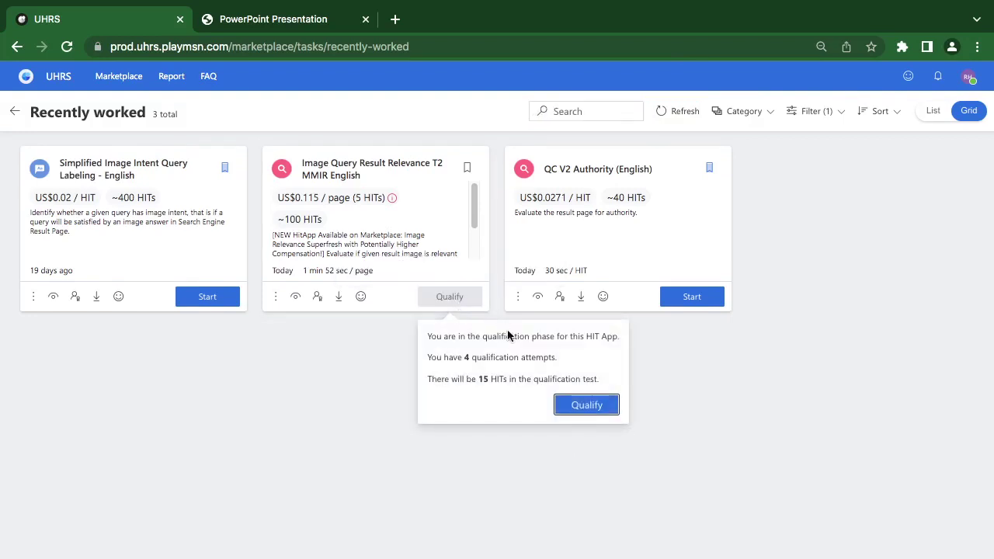
click(589, 411)
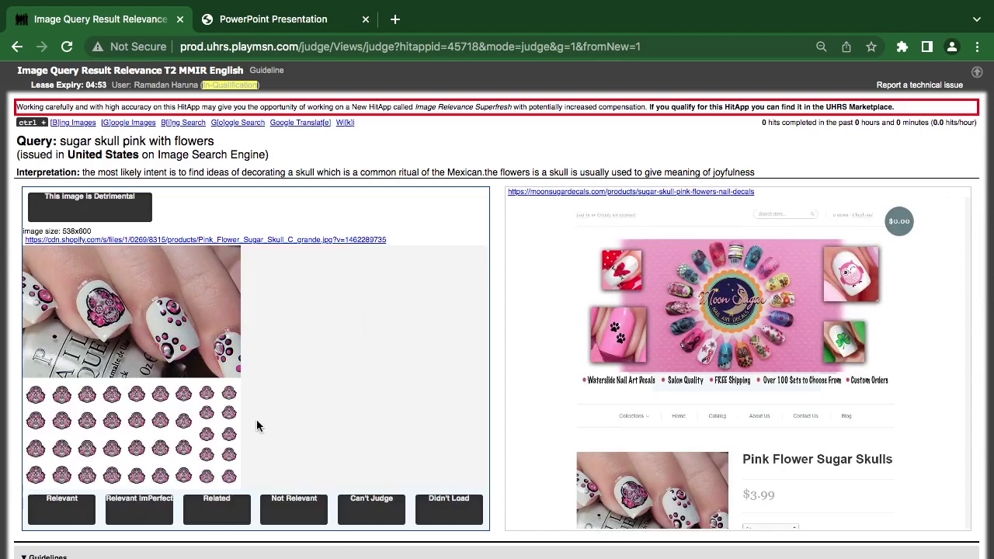
Review the ratings cheat sheet and the rating examples in the Image Relevance Quick Guide, and return to the judging task.
click(268, 17)
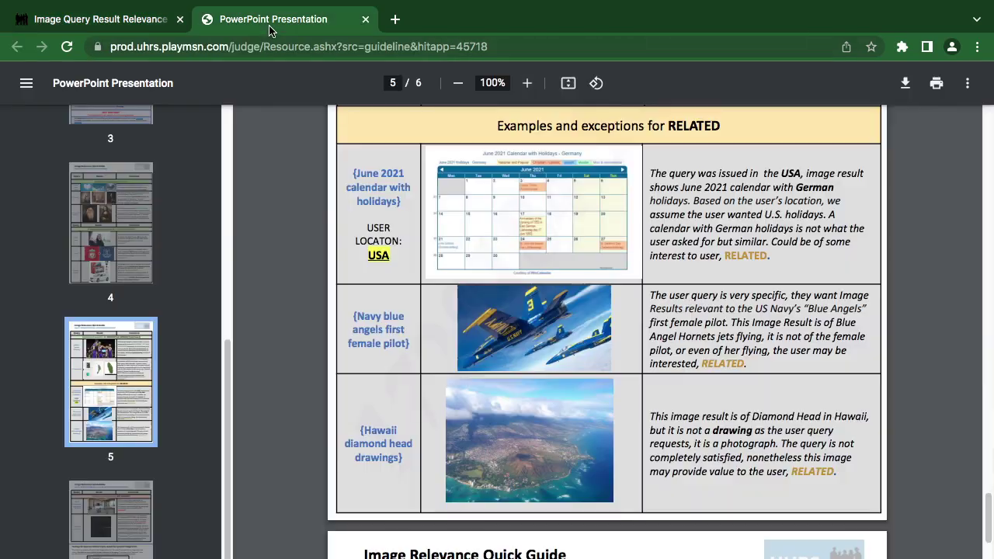
scroll(501, 311, down, 3)
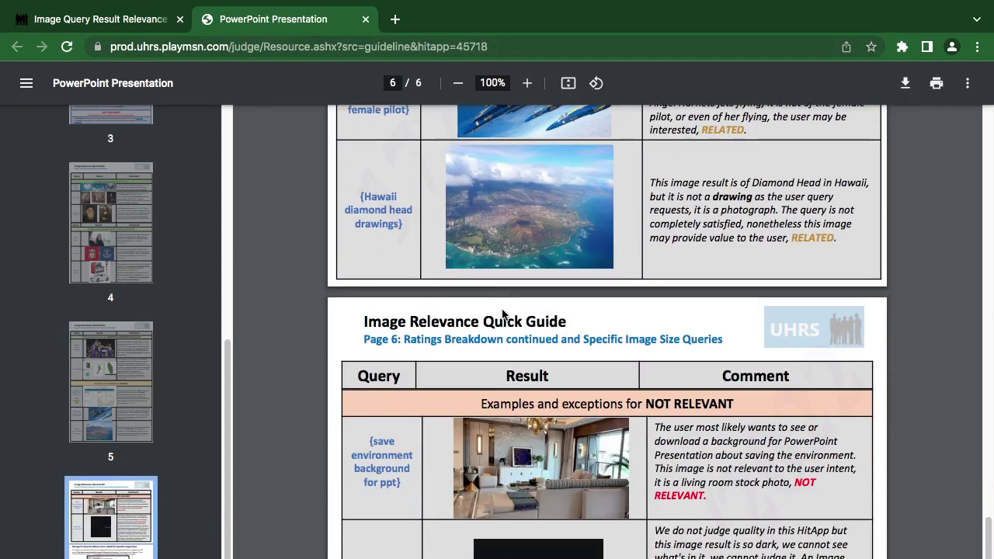
scroll(501, 312, up, 15)
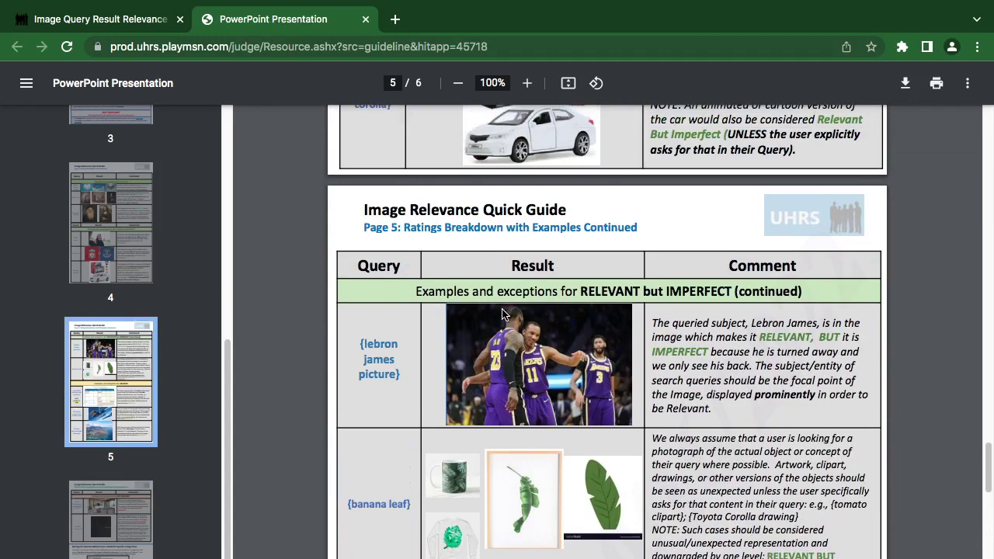
scroll(501, 313, up, 15)
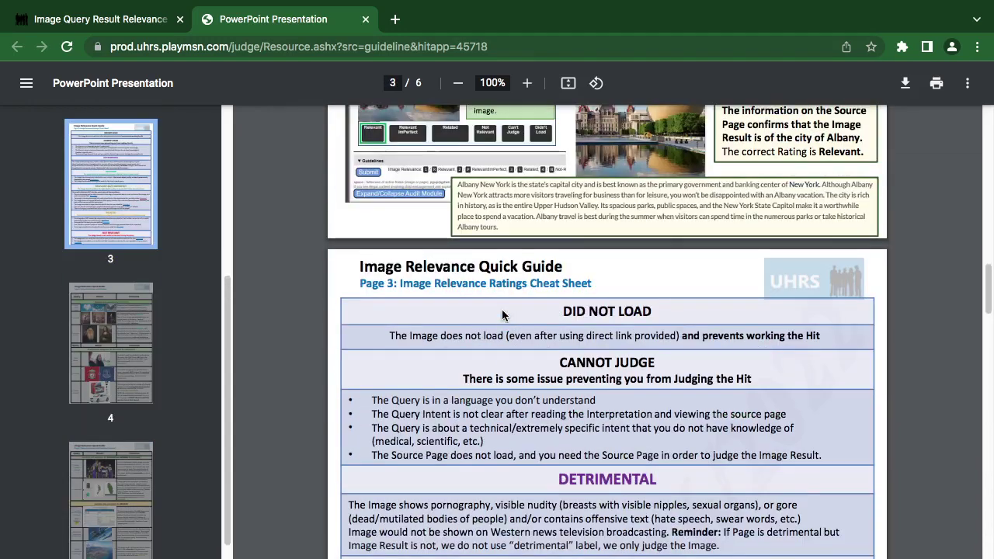
scroll(501, 312, down, 12)
scroll(501, 312, down, 3)
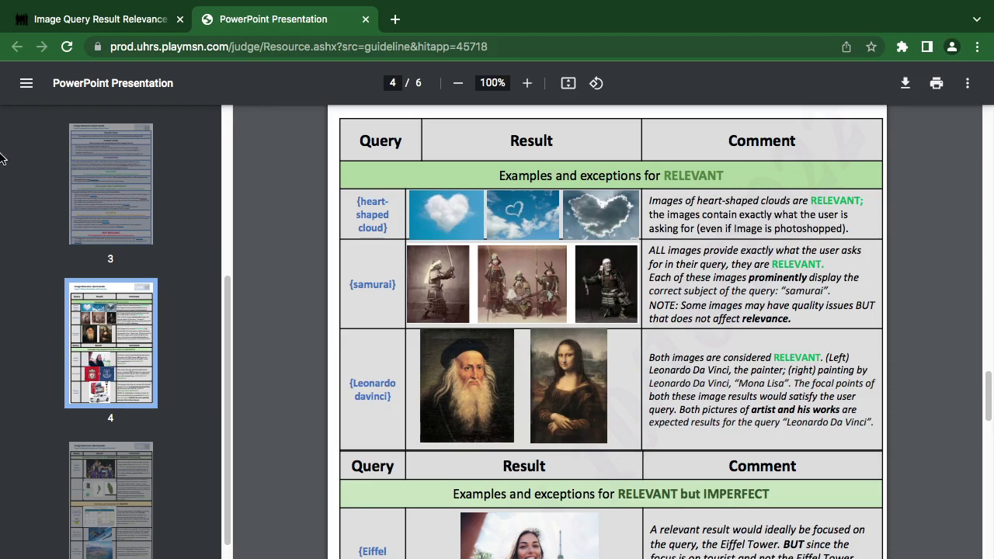
click(33, 20)
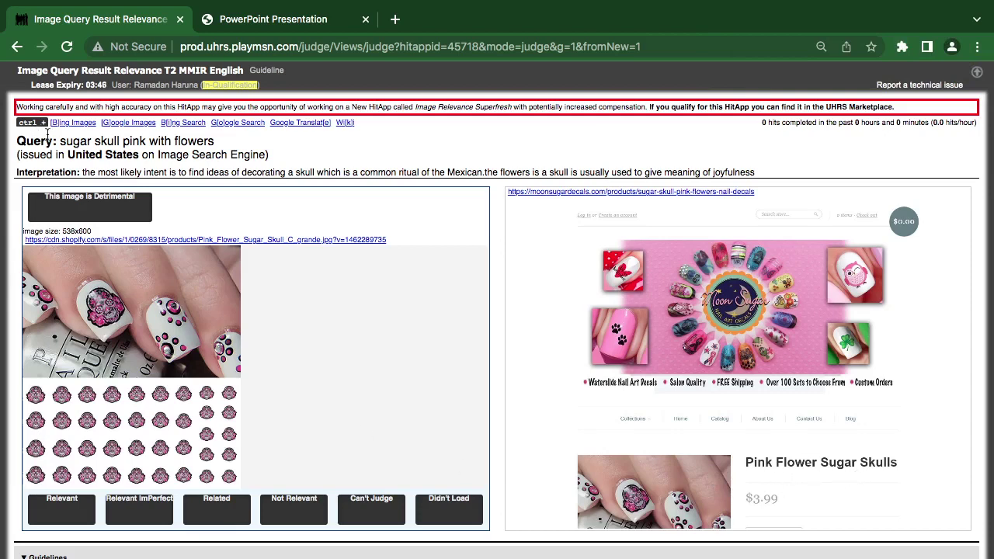
Look up the query "sugar skull pink with flowers" on Google Images and browse the results.
click(103, 124)
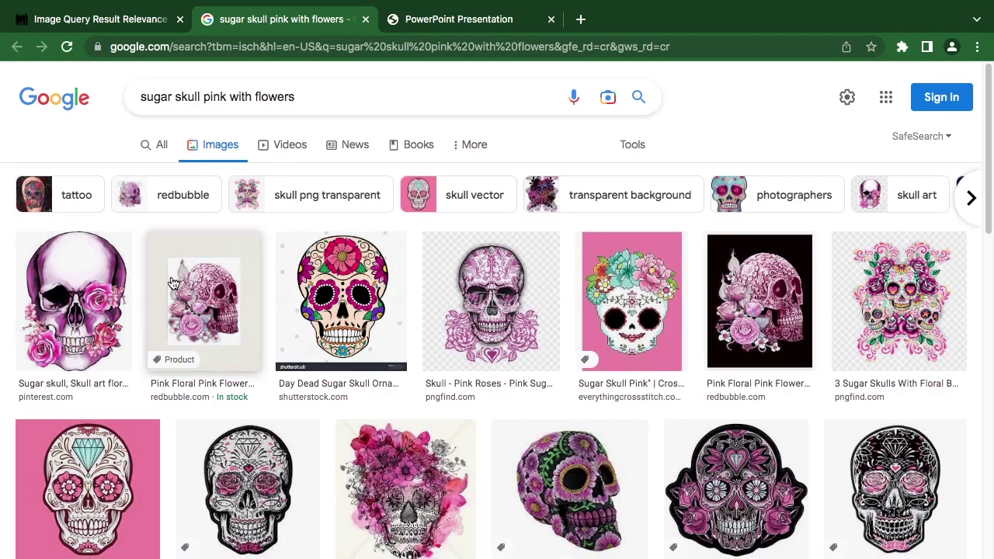
scroll(171, 283, down, 10)
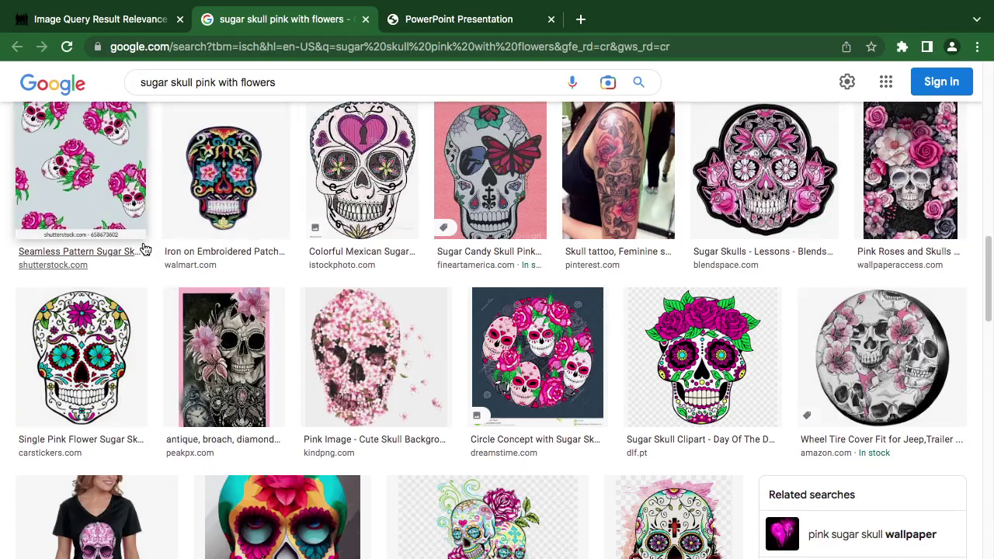
scroll(142, 247, down, 3)
click(78, 23)
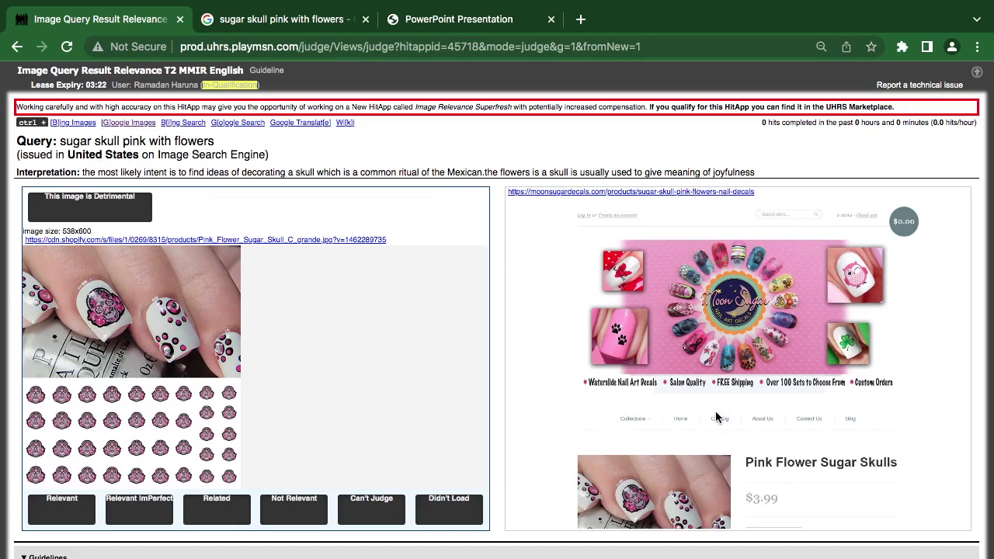
Check the nail decal image's source page, close it, and compare the image with the Google Images results again.
click(666, 191)
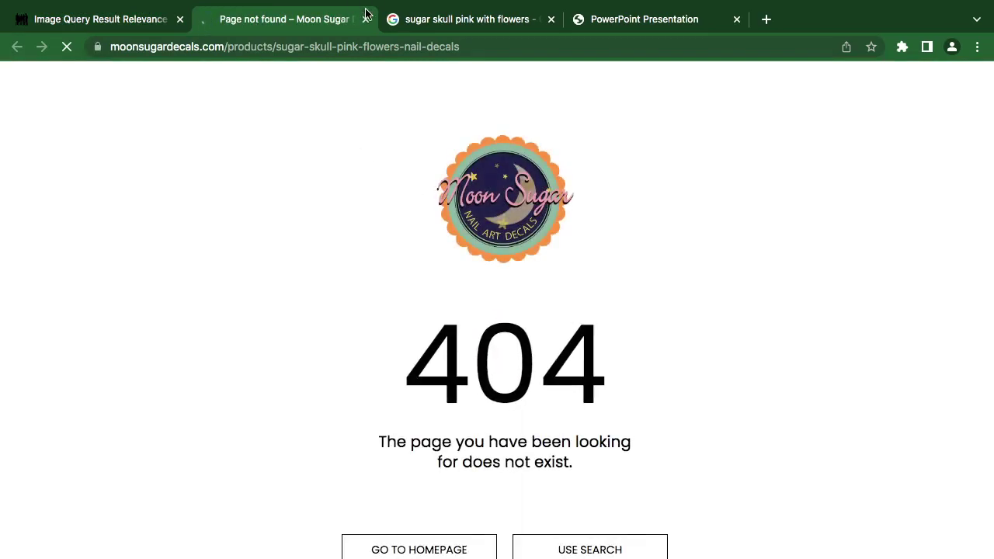
click(366, 18)
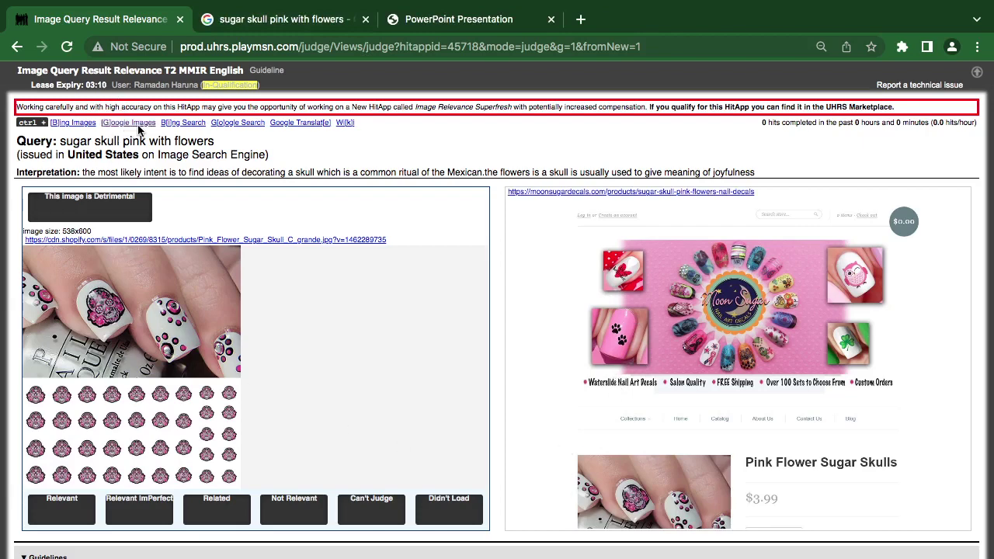
click(322, 23)
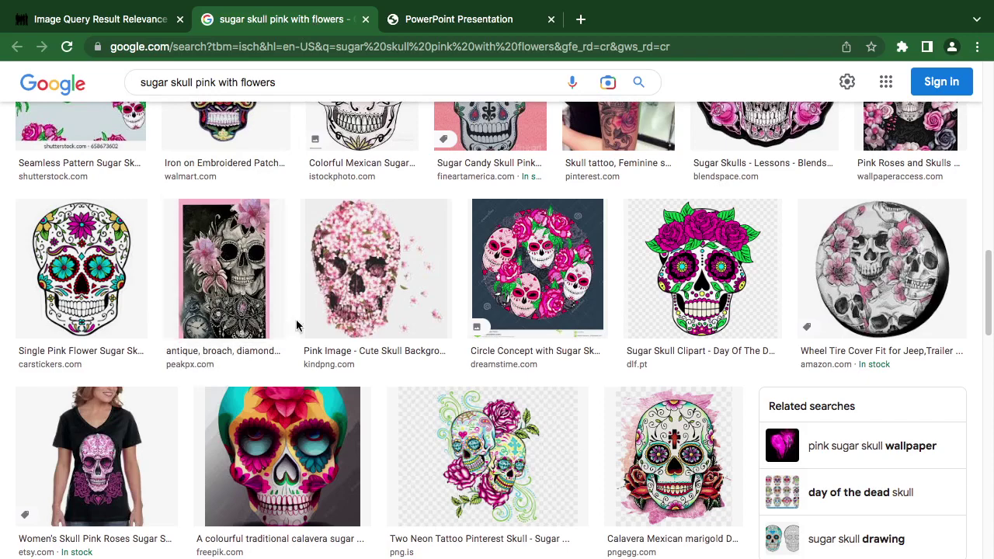
scroll(326, 310, down, 10)
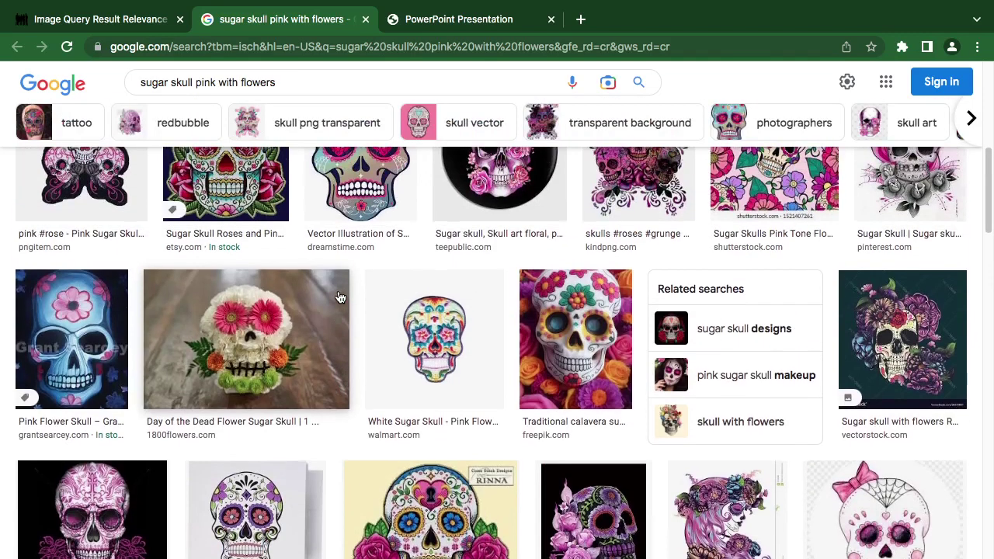
scroll(339, 297, up, 3)
scroll(340, 295, up, 1)
scroll(339, 295, up, 3)
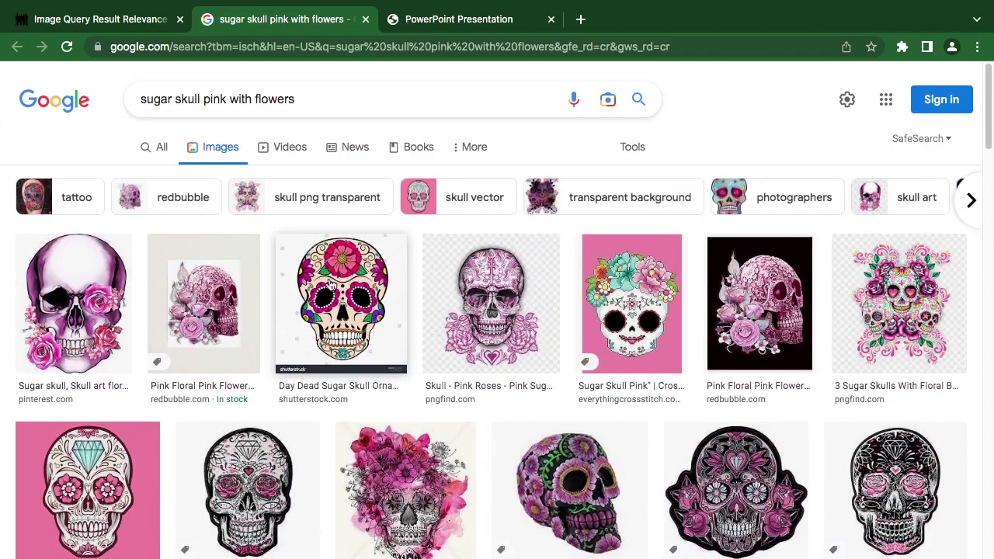
click(87, 24)
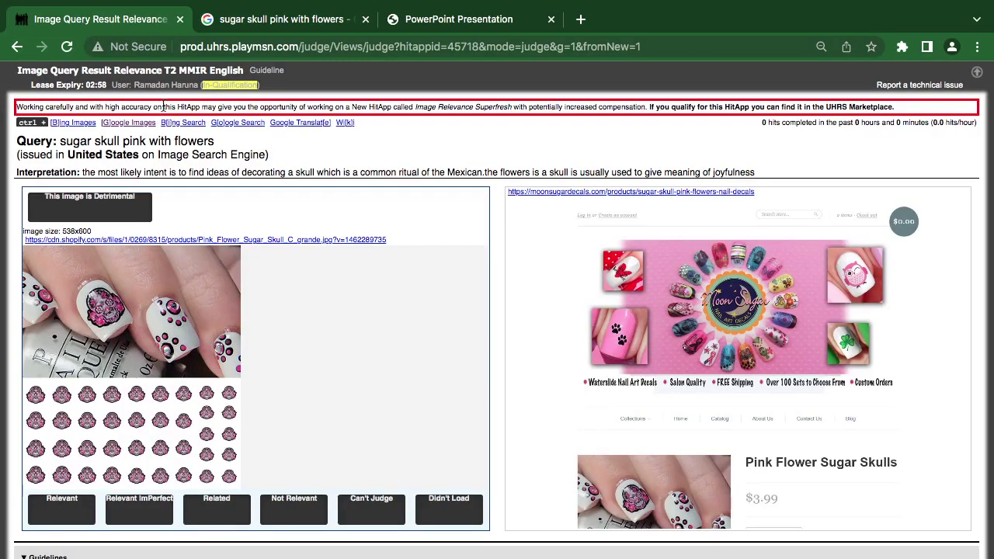
Look up "sugar skull pink with flowers" in Google web search and read through the results.
click(250, 124)
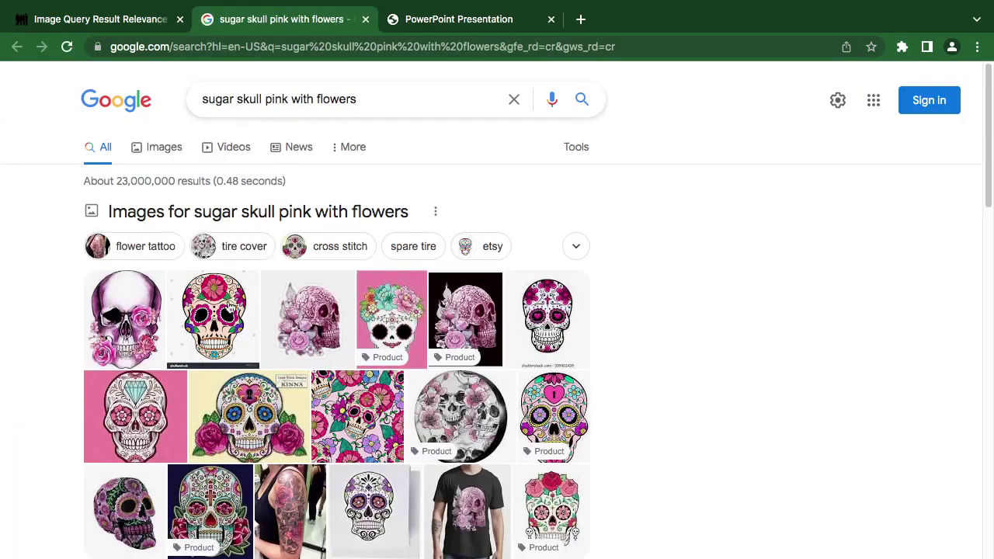
scroll(187, 339, down, 5)
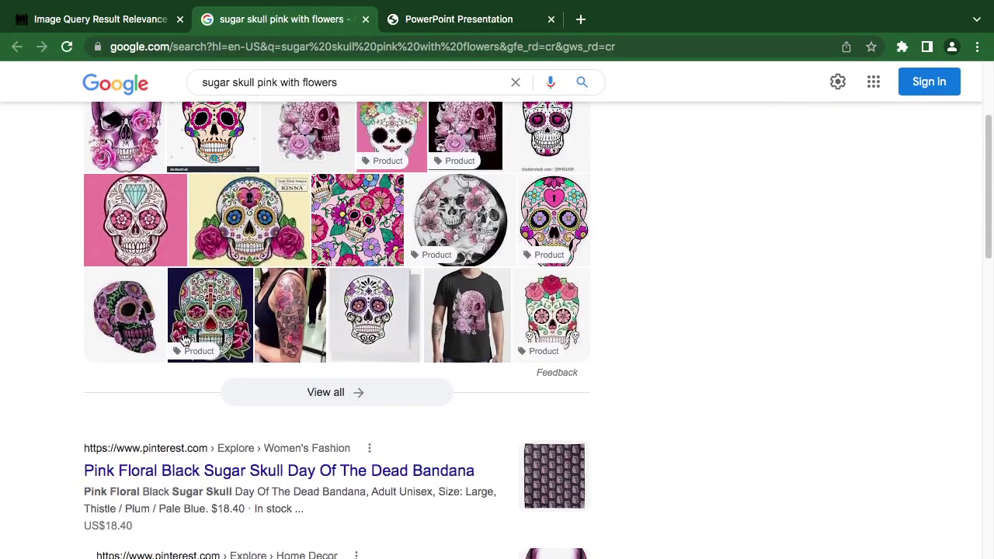
scroll(185, 342, down, 2)
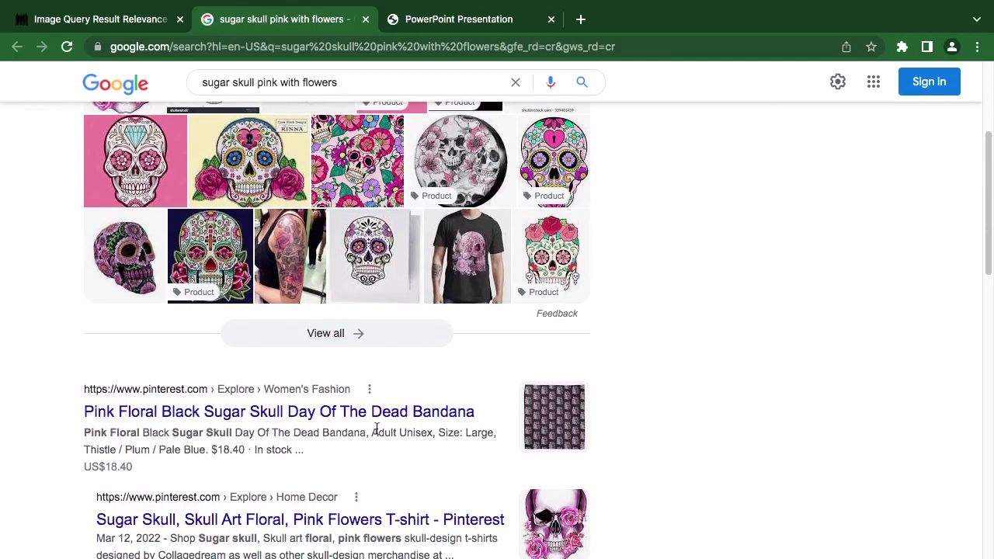
scroll(412, 427, down, 20)
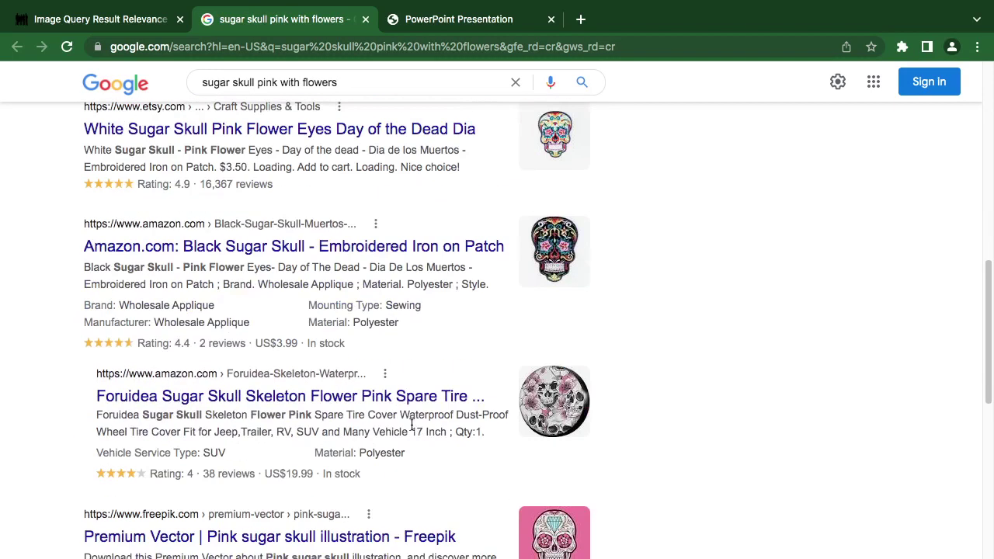
scroll(412, 423, down, 6)
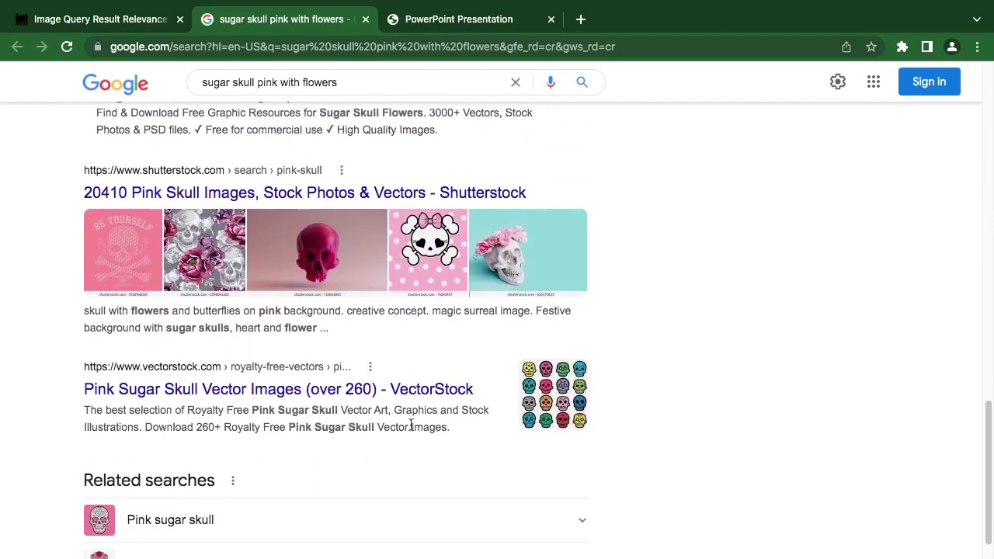
Rate the sugar skull nail decal image as Related, submit the judgment, and close the Google search page.
click(88, 18)
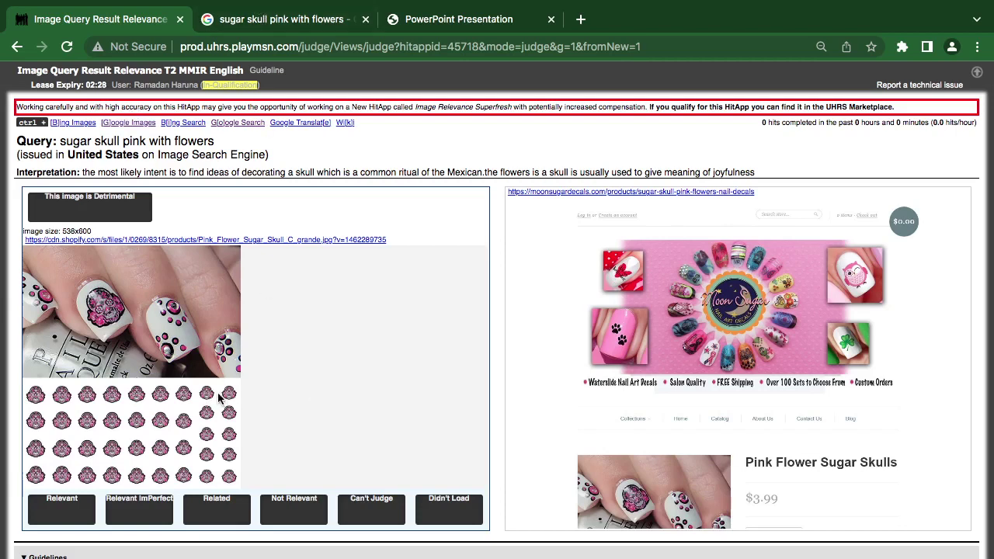
click(224, 511)
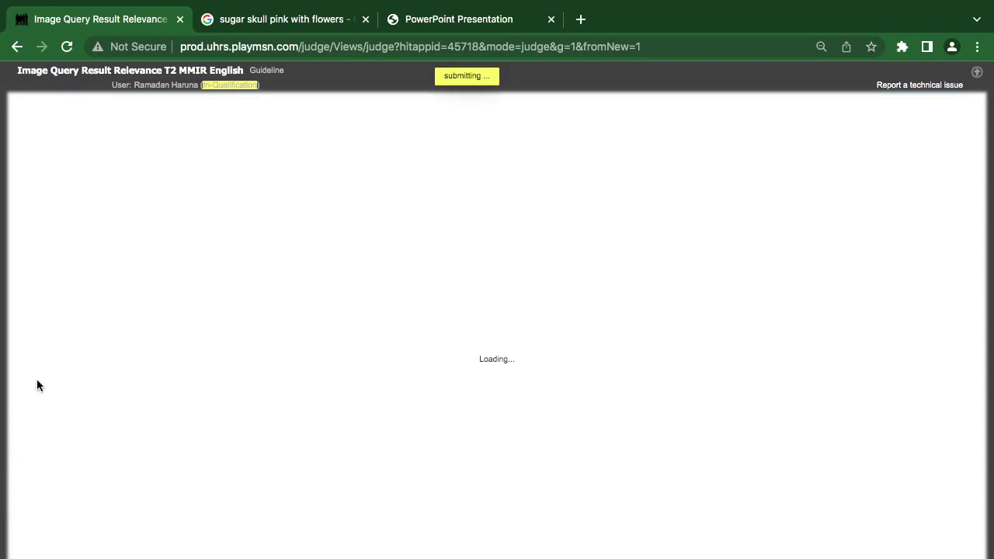
click(365, 19)
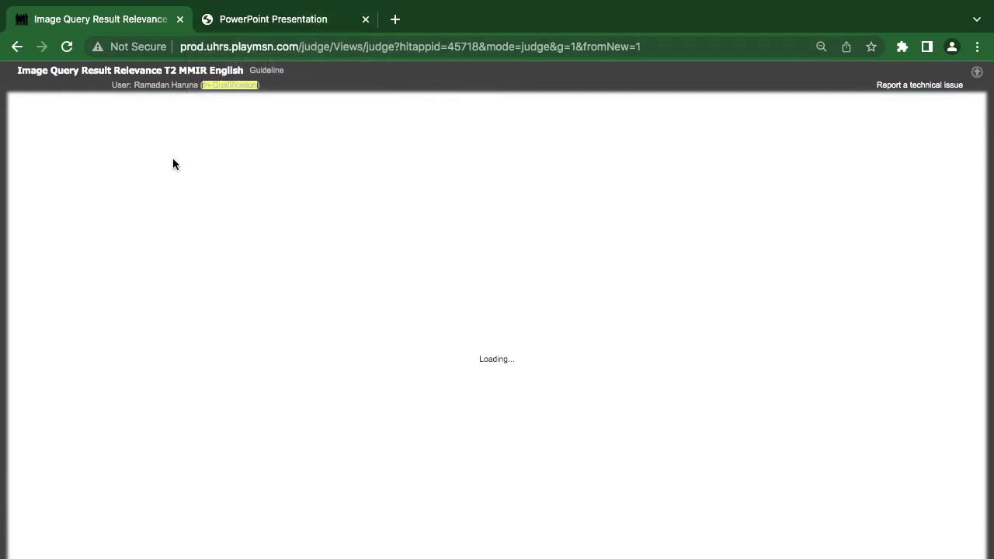
Rate the Roc-A-Fella Records image as Not Relevant, check its query on Google Images, and submit the judgment.
mouse_move(676, 4)
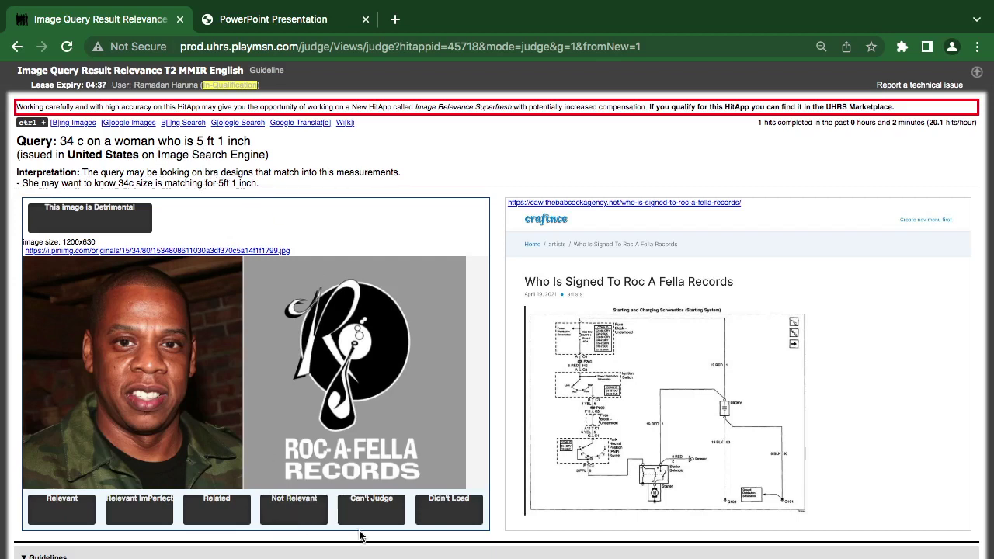
click(310, 515)
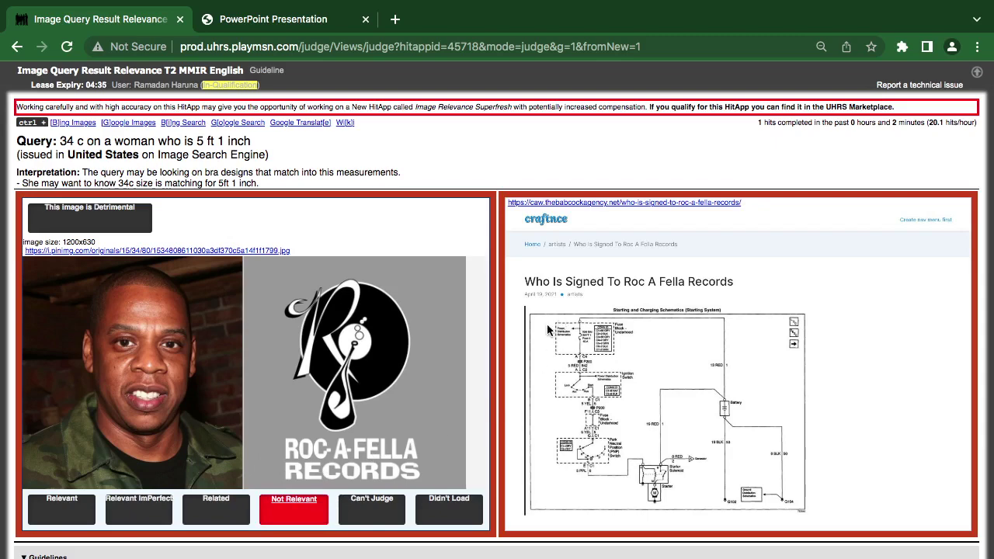
click(132, 123)
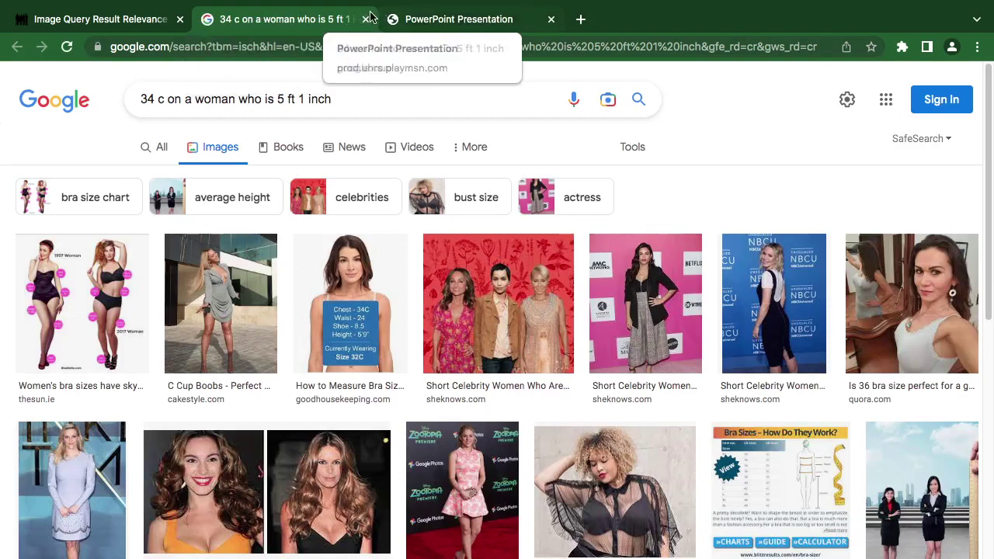
click(365, 19)
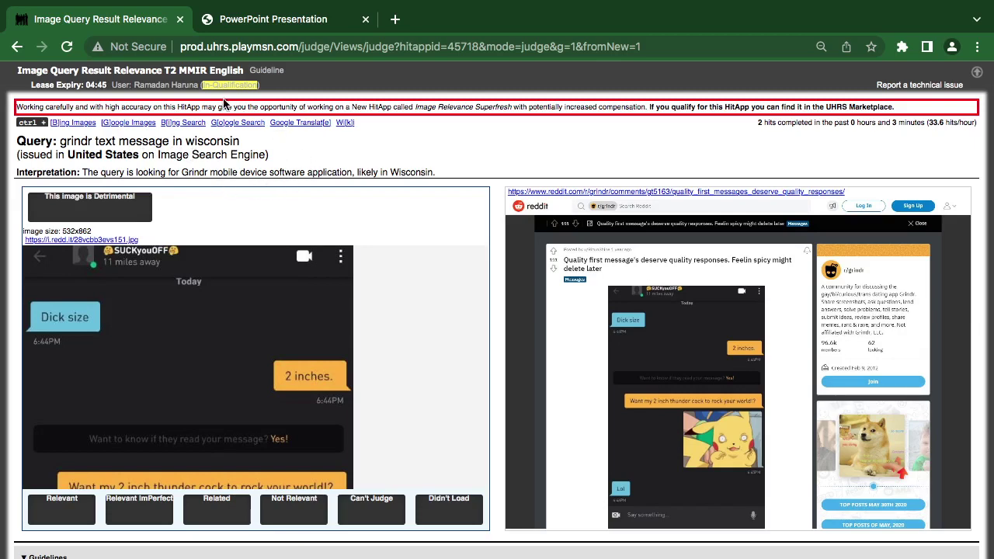
Check the query "grindr text message in wisconsin" on Google Images and open the image's Reddit source page.
click(128, 121)
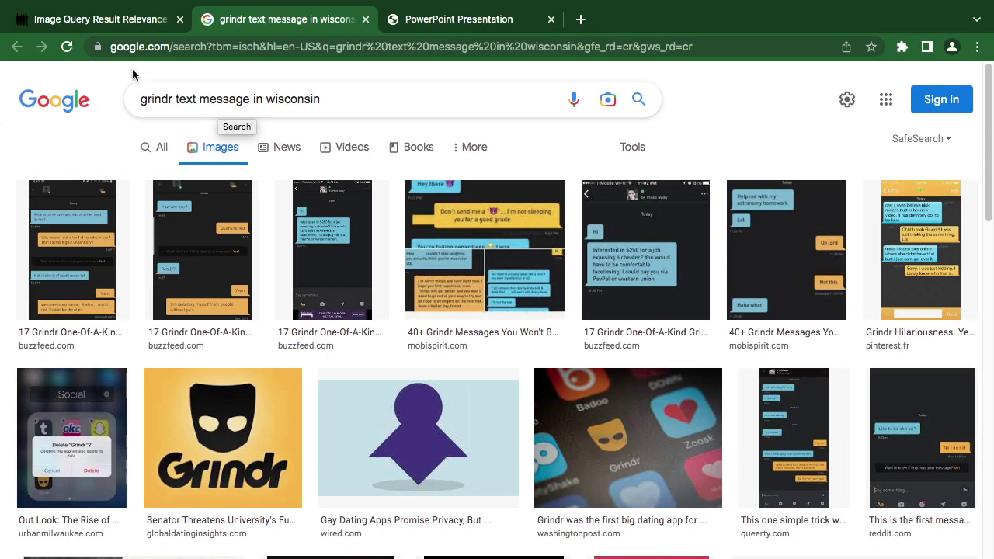
click(140, 11)
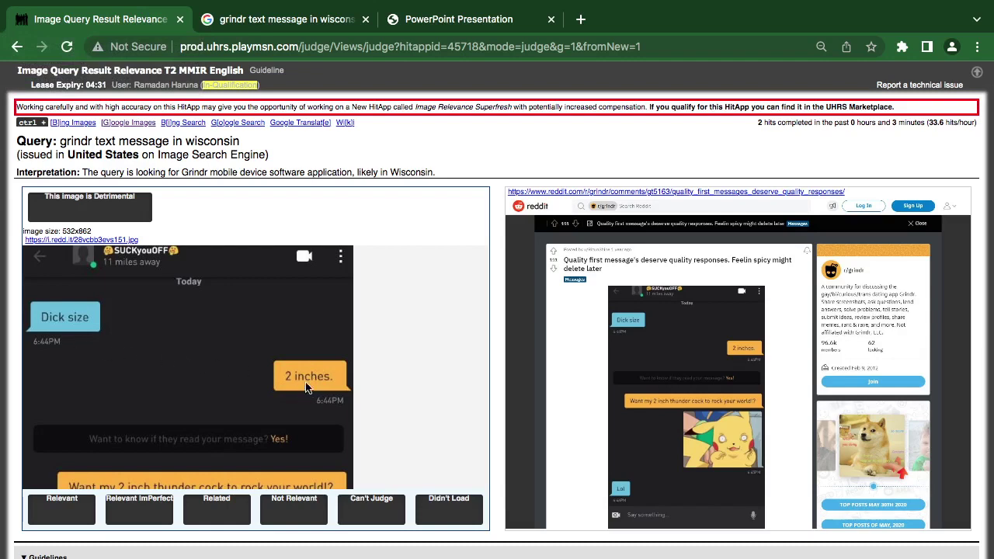
click(621, 193)
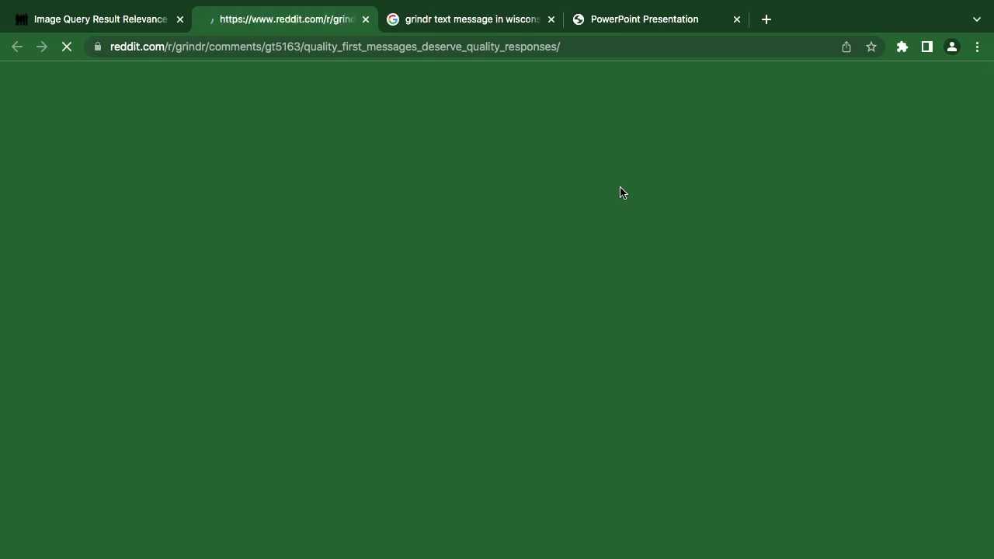
click(131, 19)
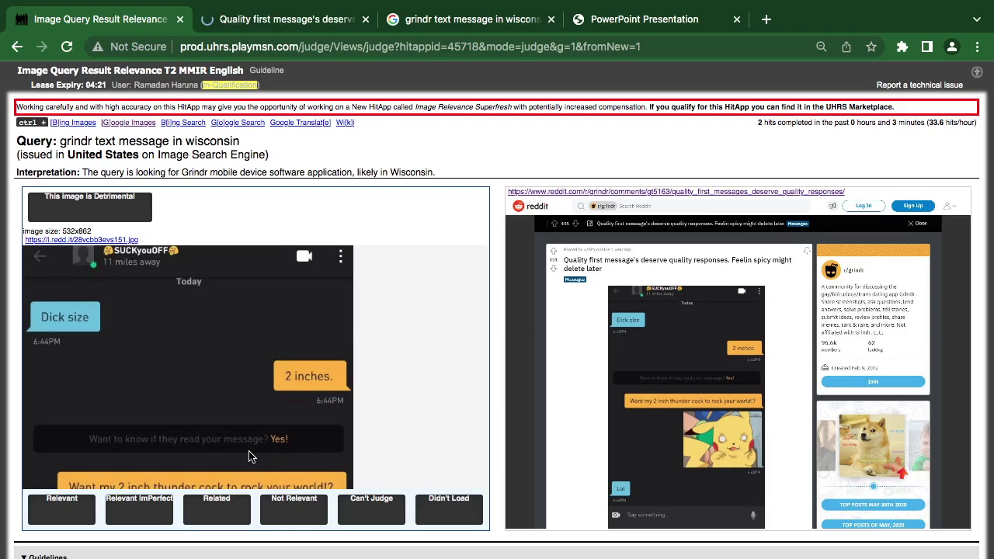
Examine the rest of the chat screenshot and mark the image as detrimental.
scroll(225, 395, down, 3)
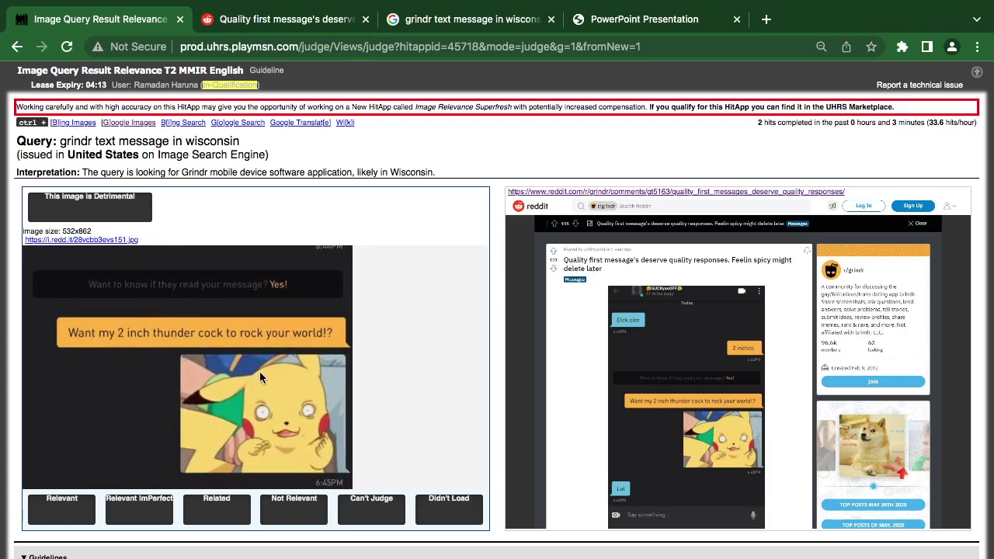
scroll(259, 354, down, 3)
click(66, 199)
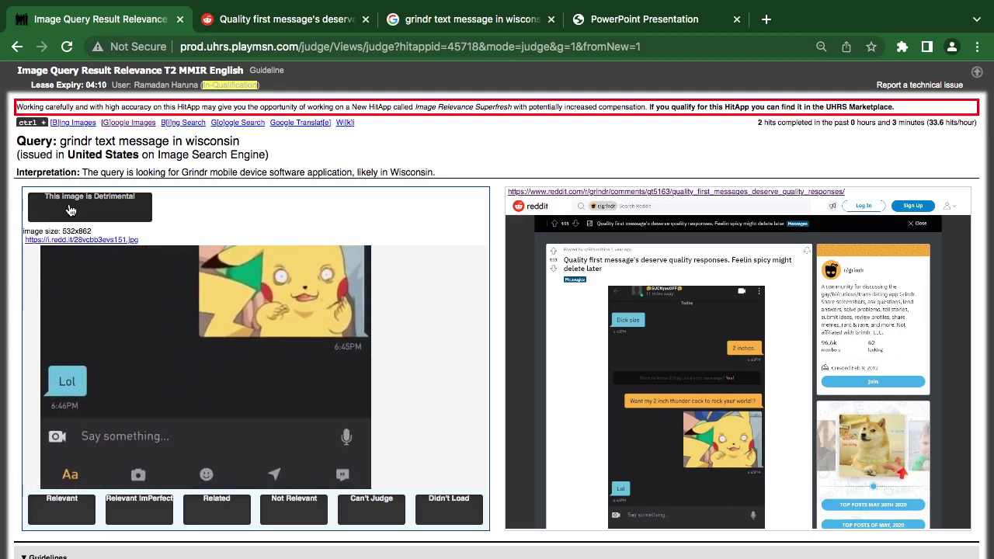
Close the Reddit source page, recheck the chat screenshot, and submit its detrimental judgment.
click(366, 19)
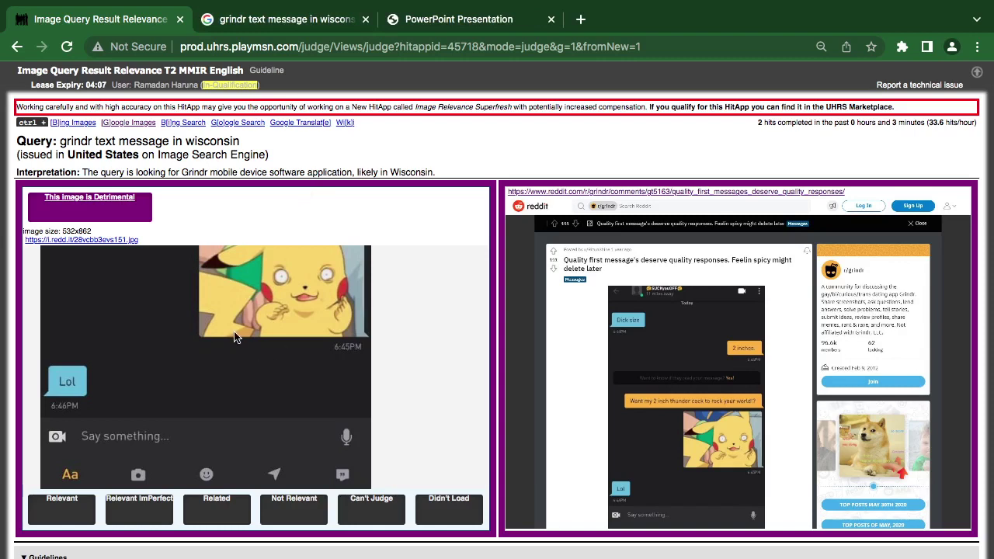
scroll(236, 334, up, 3)
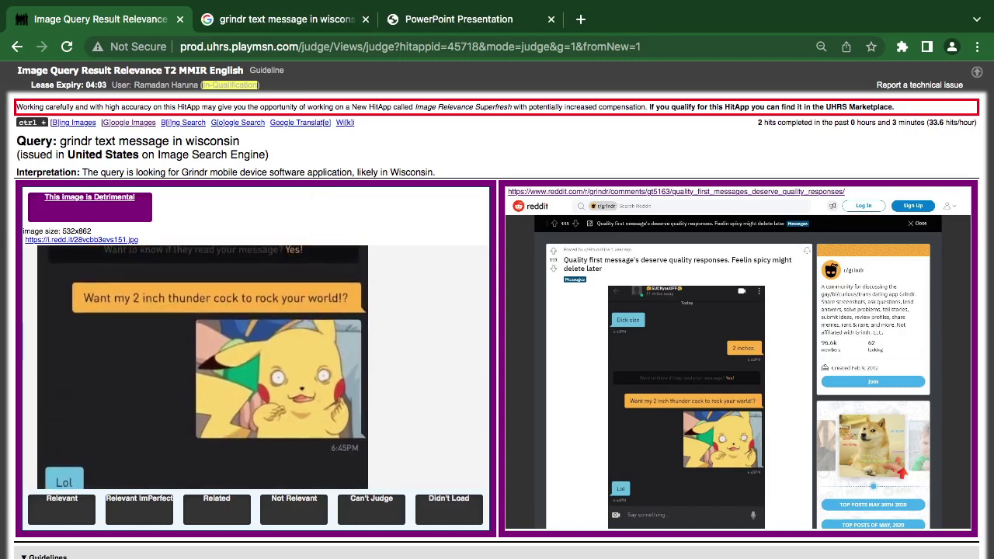
key(4)
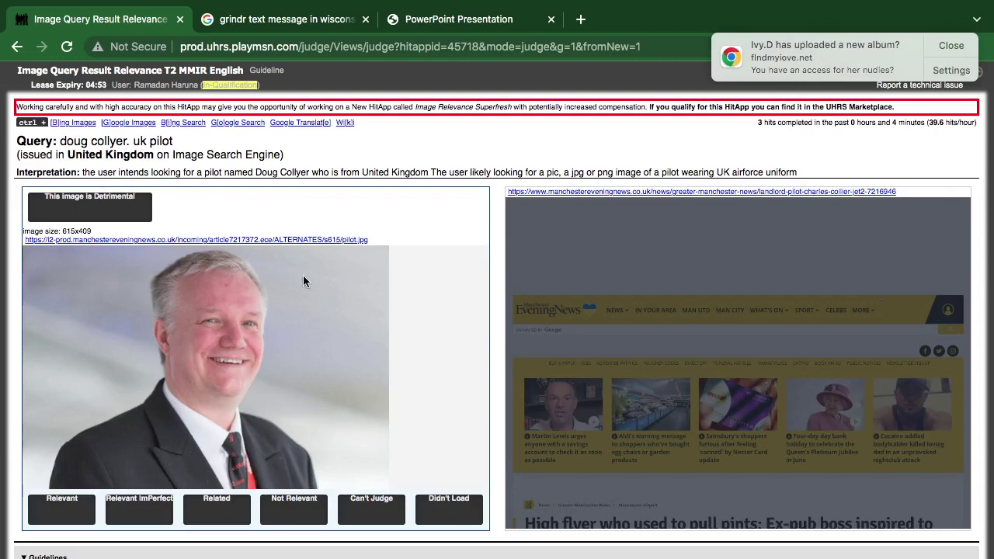
Open the pilot portrait's Manchester Evening News source page, accept its privacy notice, and read the article and photo caption.
click(590, 192)
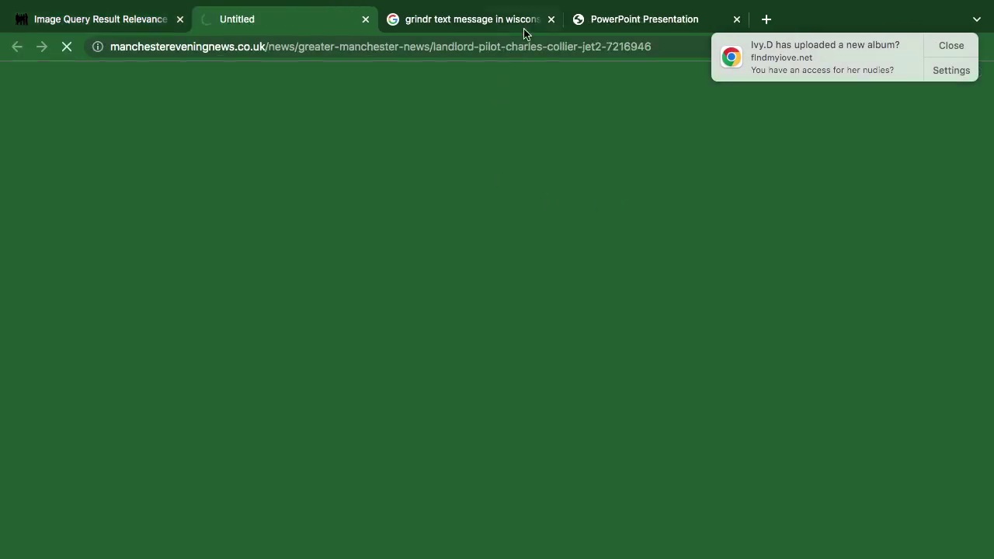
click(549, 19)
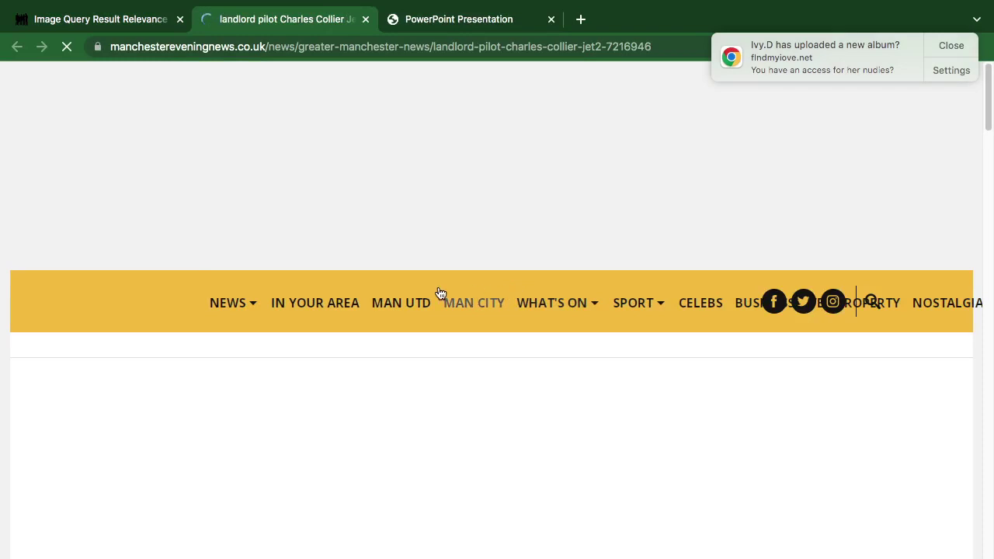
scroll(440, 311, down, 3)
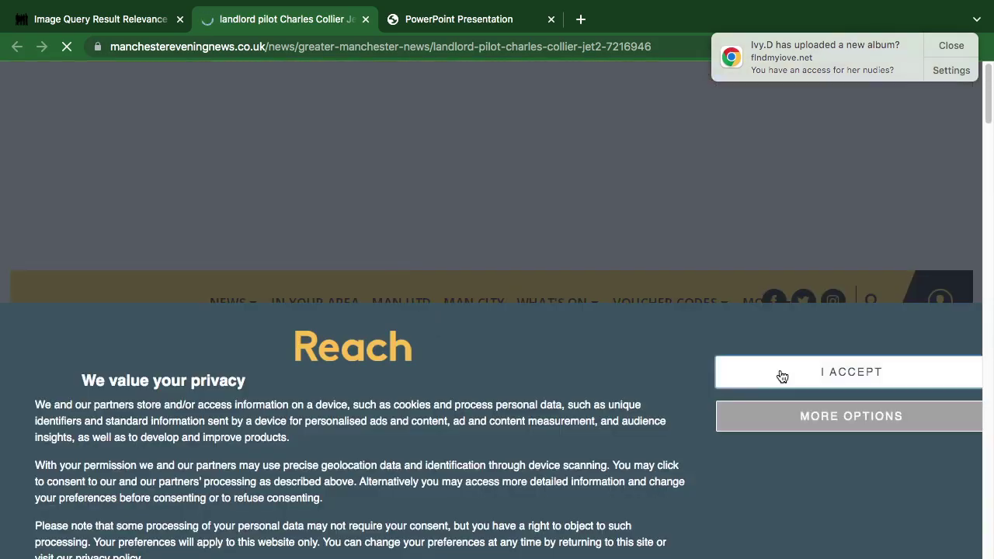
click(791, 378)
mouse_move(578, 305)
scroll(579, 305, down, 5)
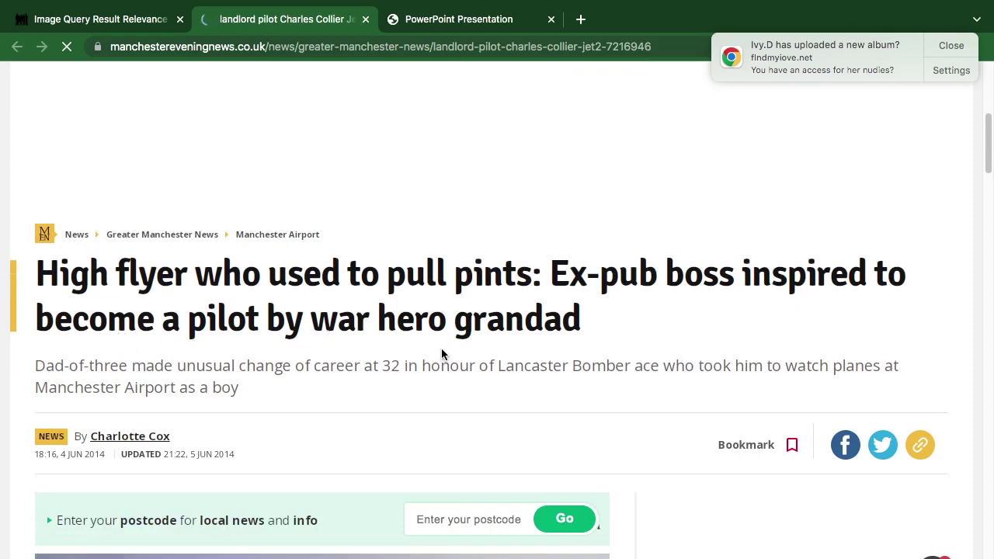
scroll(441, 347, down, 7)
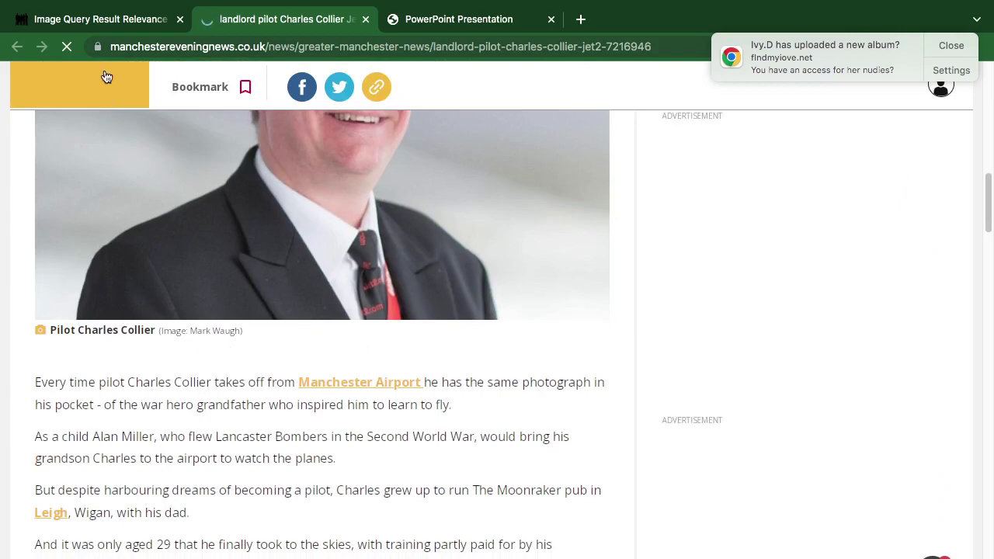
Check the UK pilot query on Google Images, rate the portrait as Not Relevant, and submit the judgment.
click(116, 19)
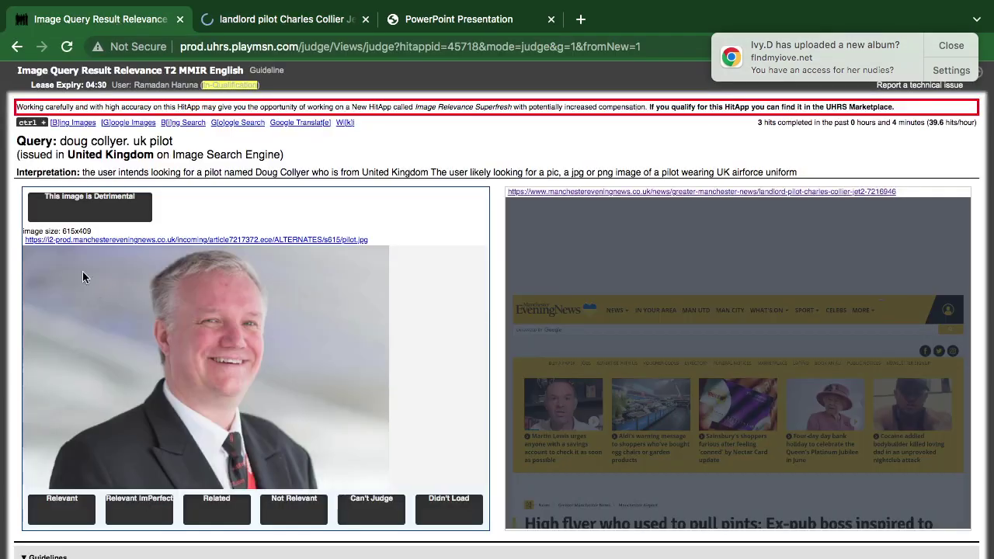
click(129, 123)
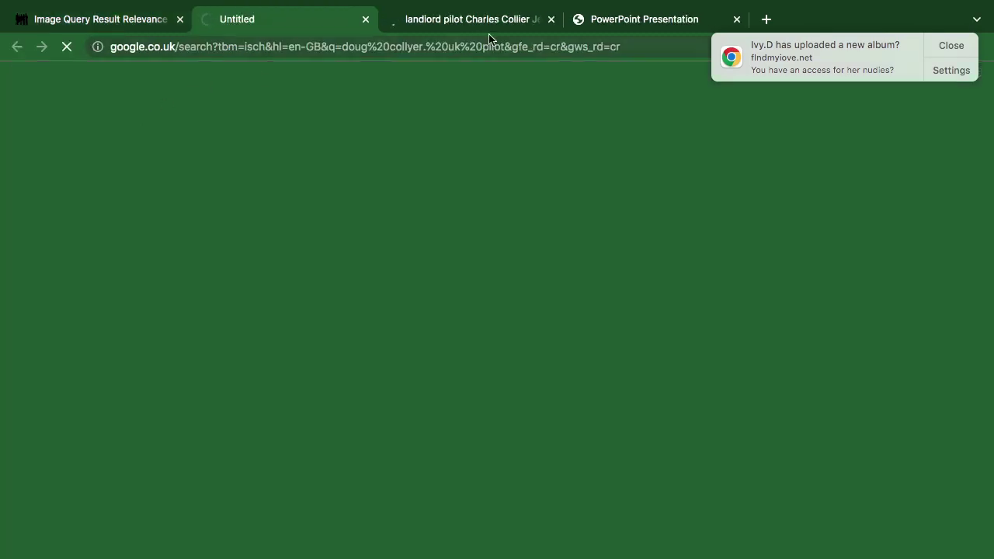
click(550, 20)
click(133, 22)
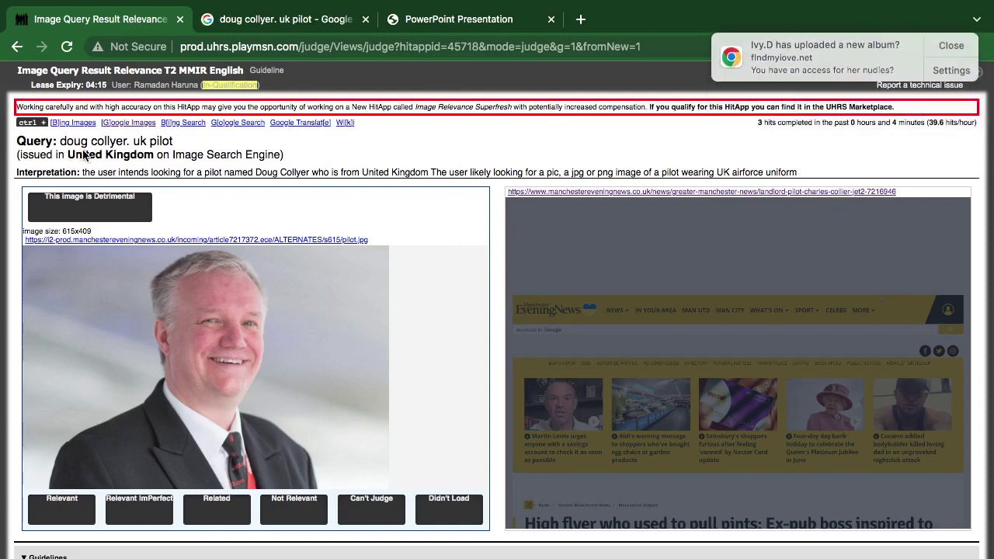
click(249, 20)
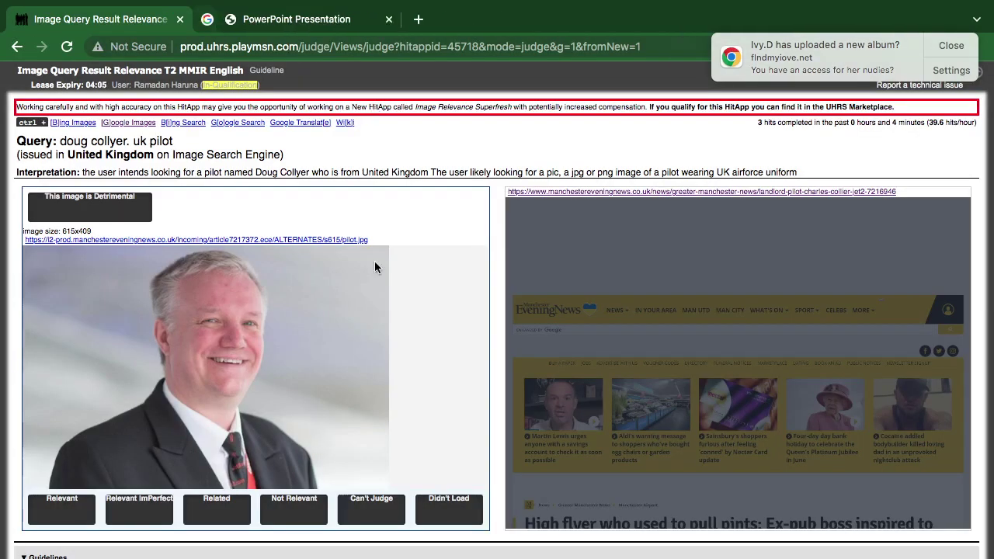
click(365, 19)
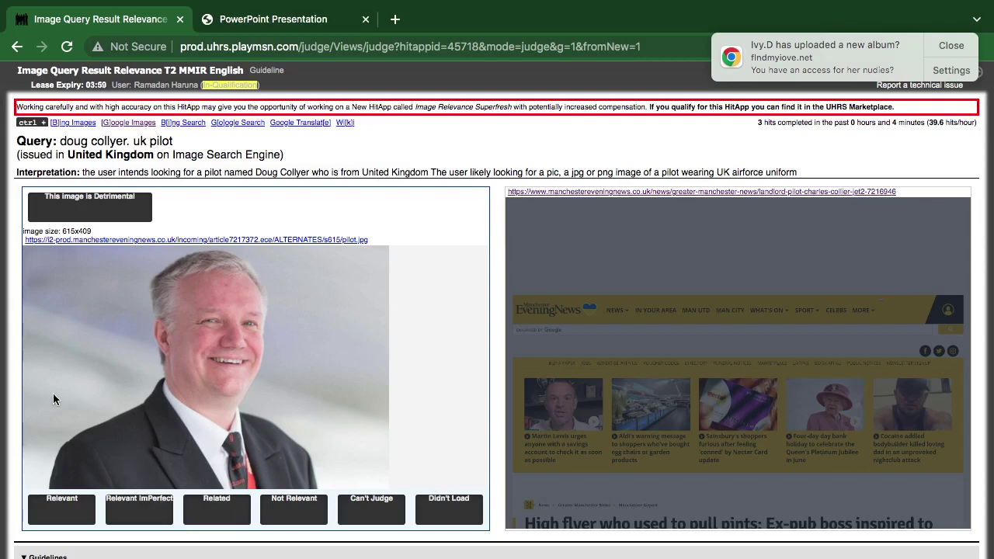
click(304, 511)
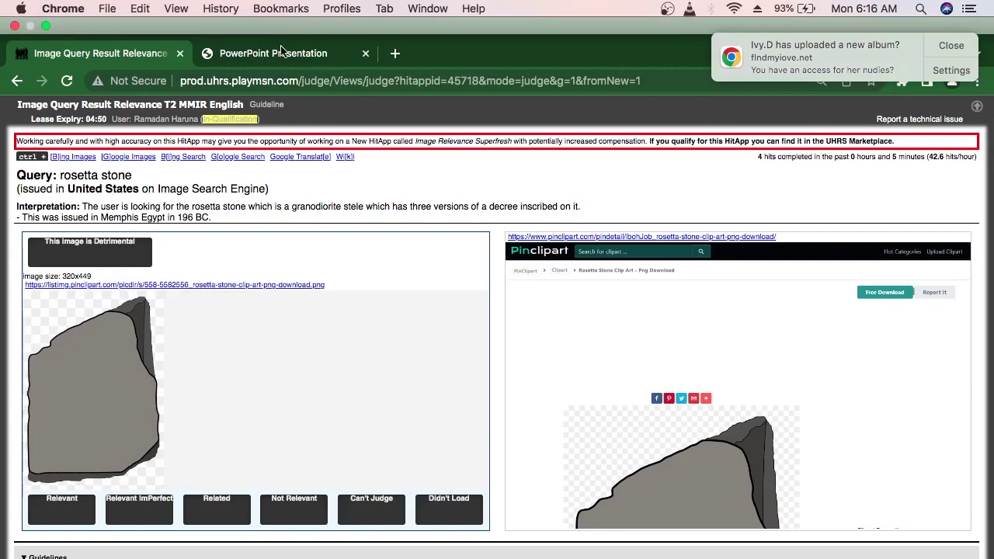
Examine the guideline's examples for Relevant but Imperfect, Related and Not Relevant ratings, including how clip art is treated, and return to the judging page.
click(341, 49)
scroll(609, 440, down, 5)
scroll(609, 439, down, 8)
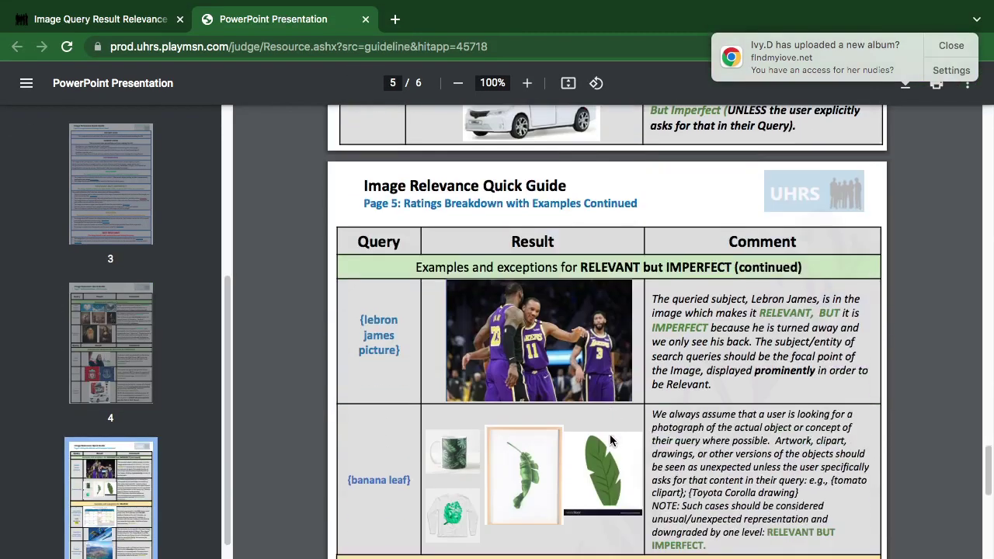
scroll(610, 440, down, 10)
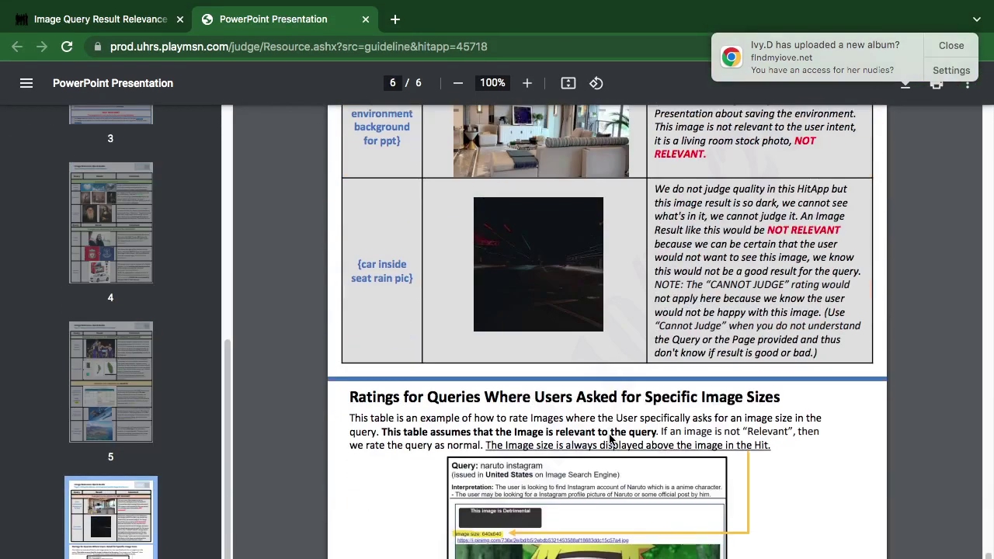
scroll(609, 439, up, 10)
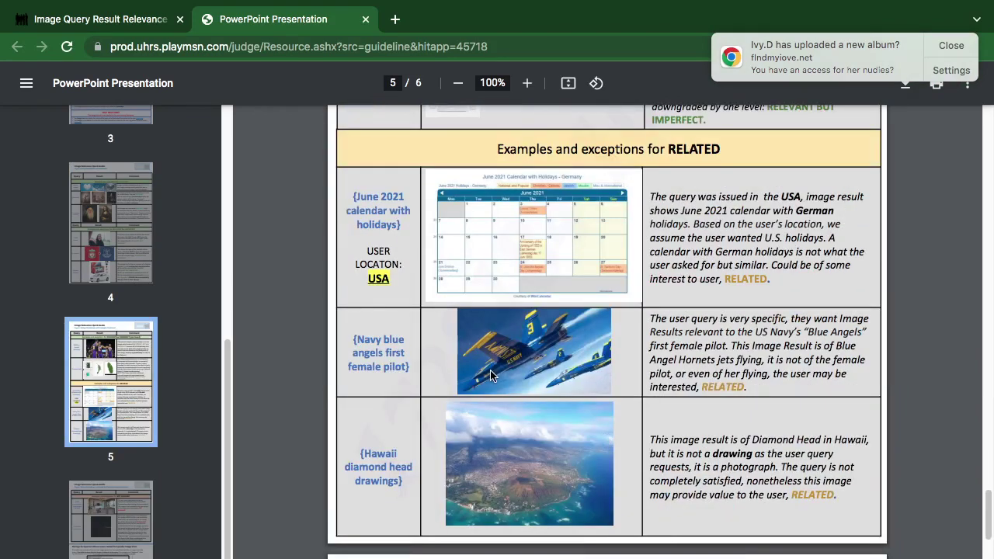
scroll(489, 376, down, 3)
scroll(489, 377, up, 6)
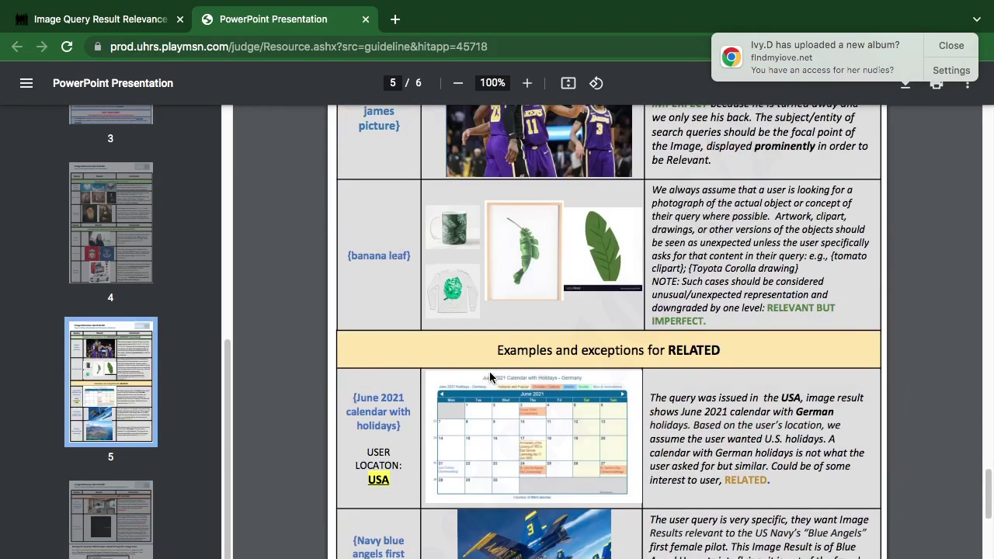
scroll(489, 377, down, 9)
scroll(489, 376, down, 4)
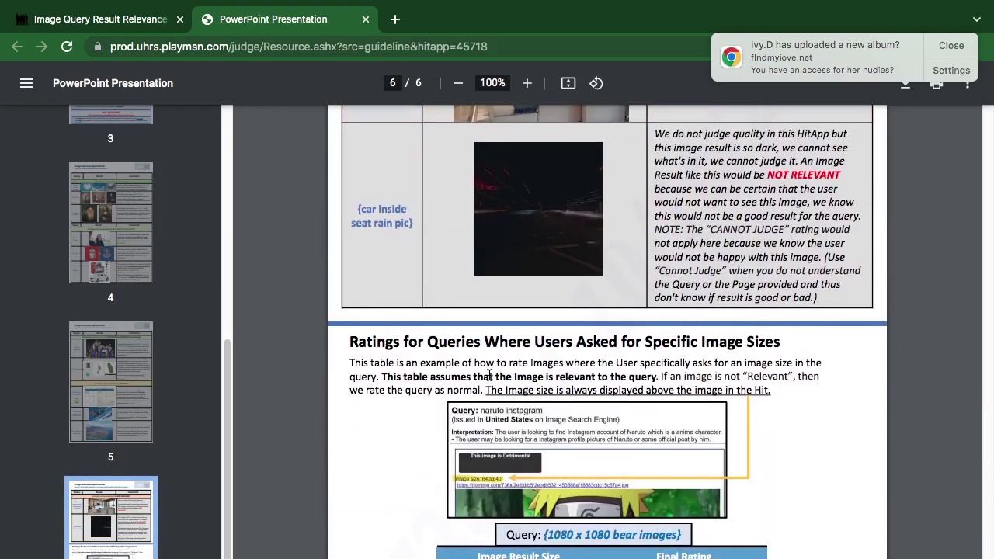
scroll(489, 377, up, 5)
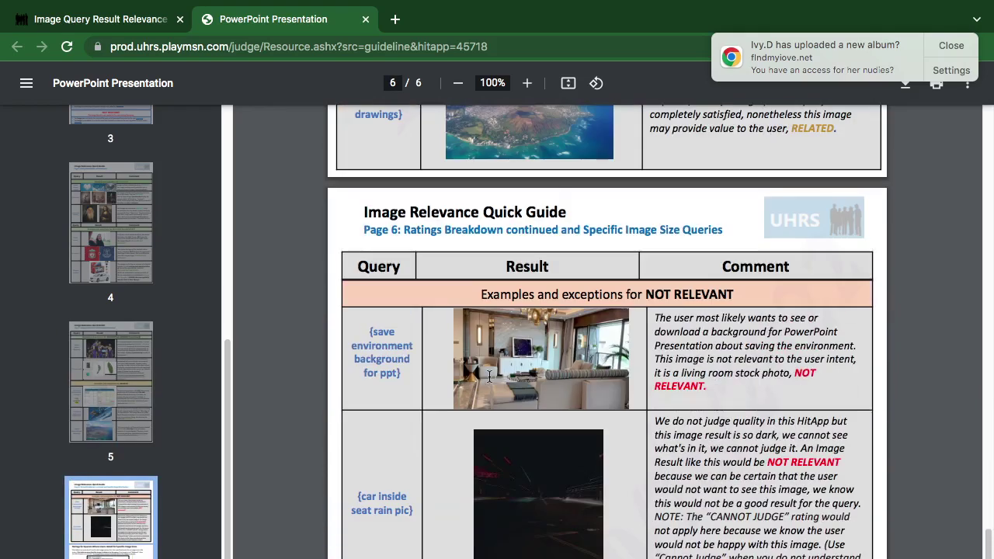
click(141, 21)
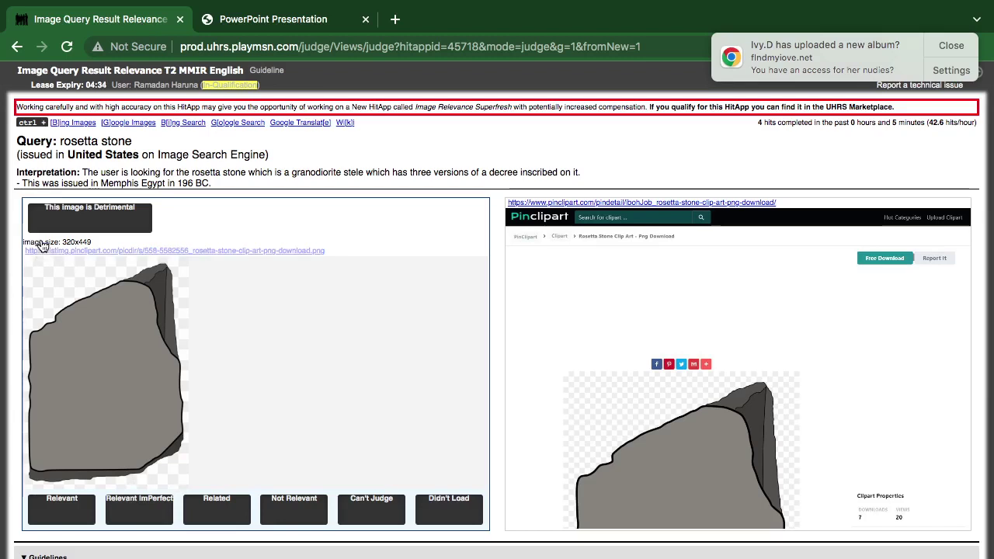
Check the rosetta stone image's Pinclipart source page and its query on Google Images, and rate the clip art as Relevant Imperfect.
click(593, 203)
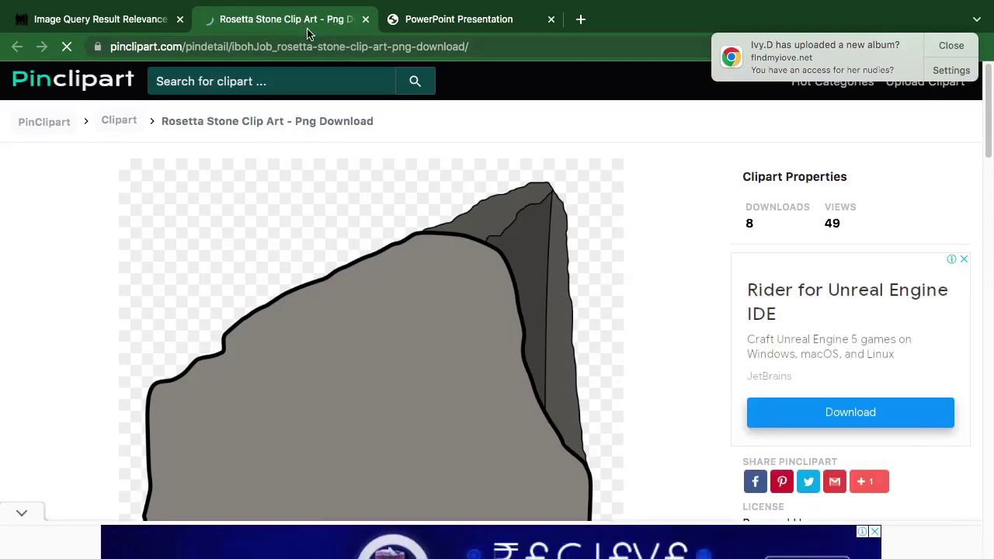
click(365, 19)
click(129, 122)
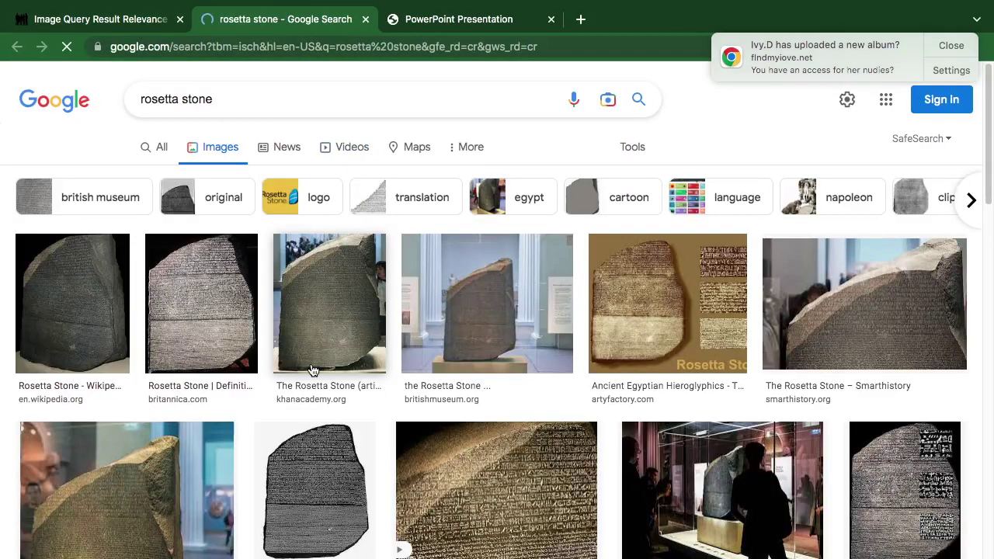
click(365, 19)
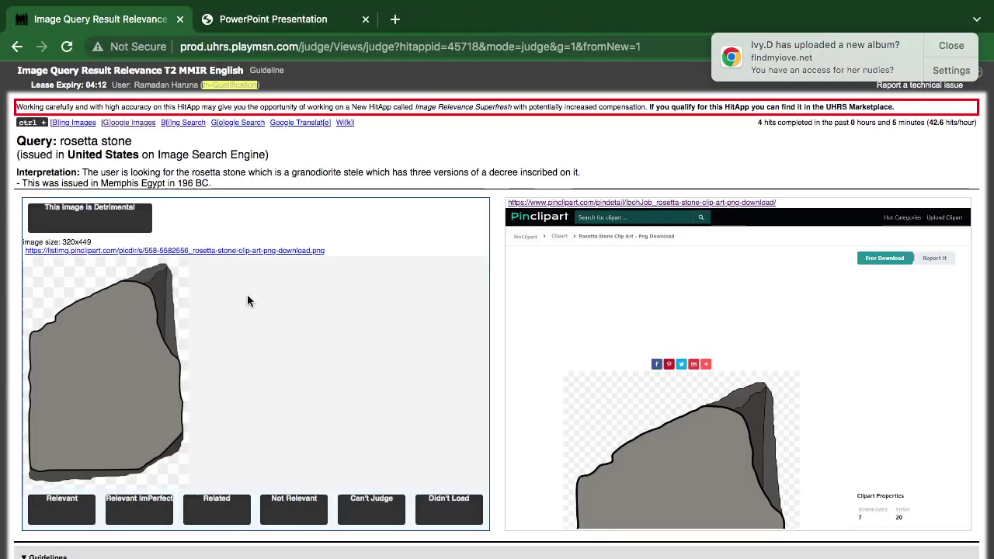
click(133, 515)
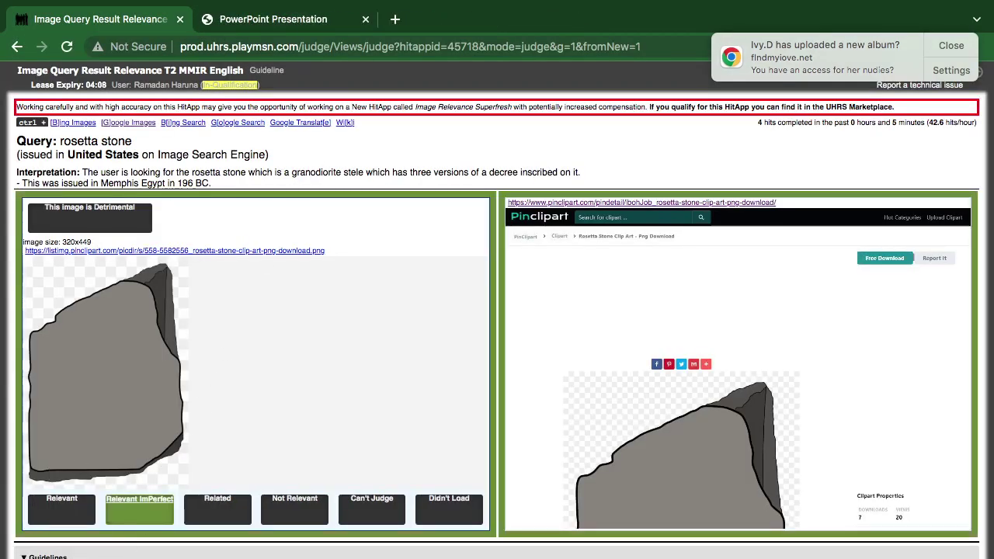
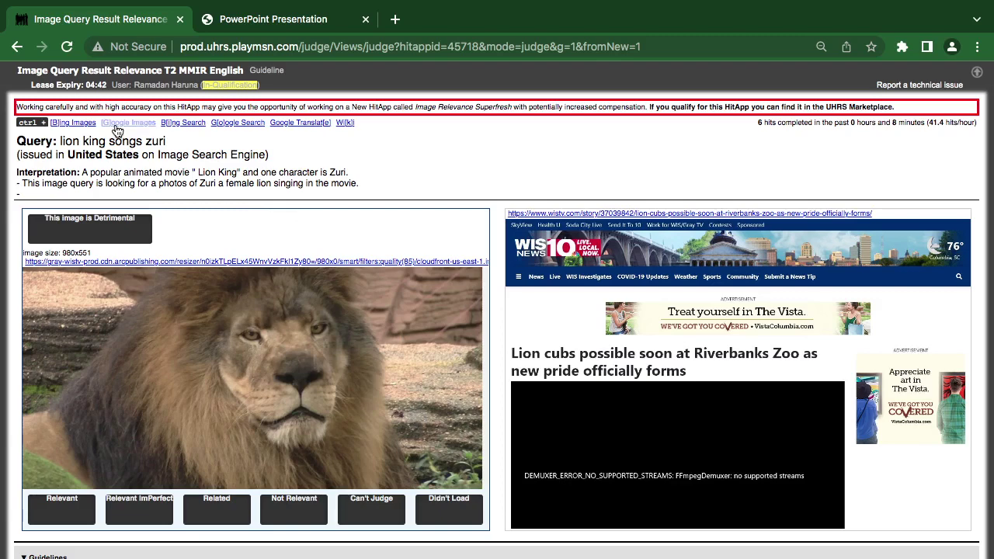
Check the query "lion king songs zuri" on Google Images, rate the real lion photo as Not Relevant, and submit the judgment.
click(118, 124)
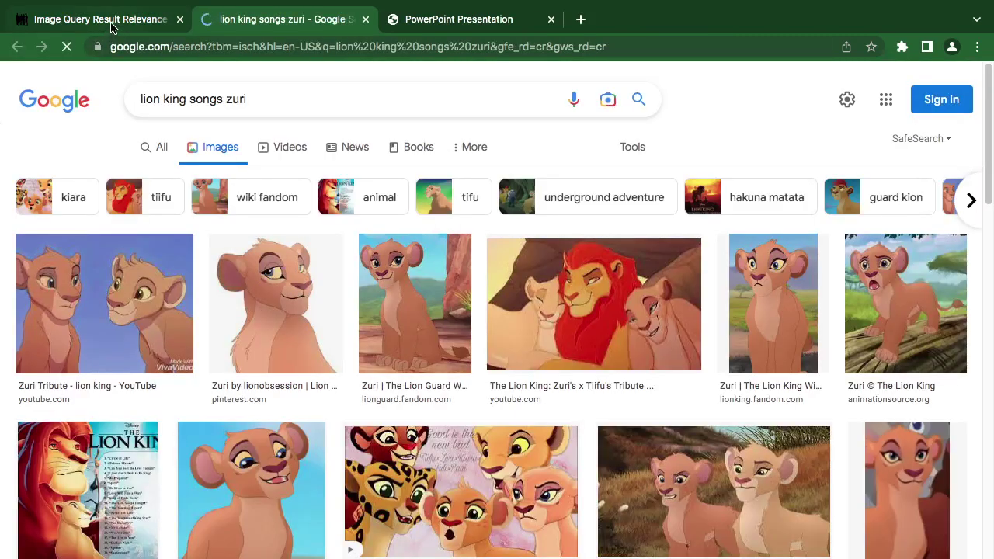
click(111, 23)
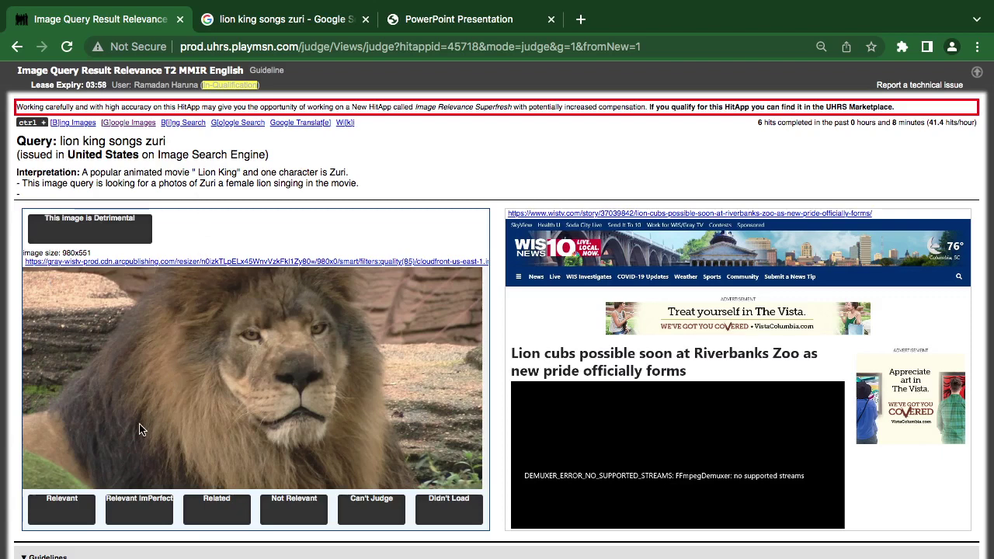
click(304, 518)
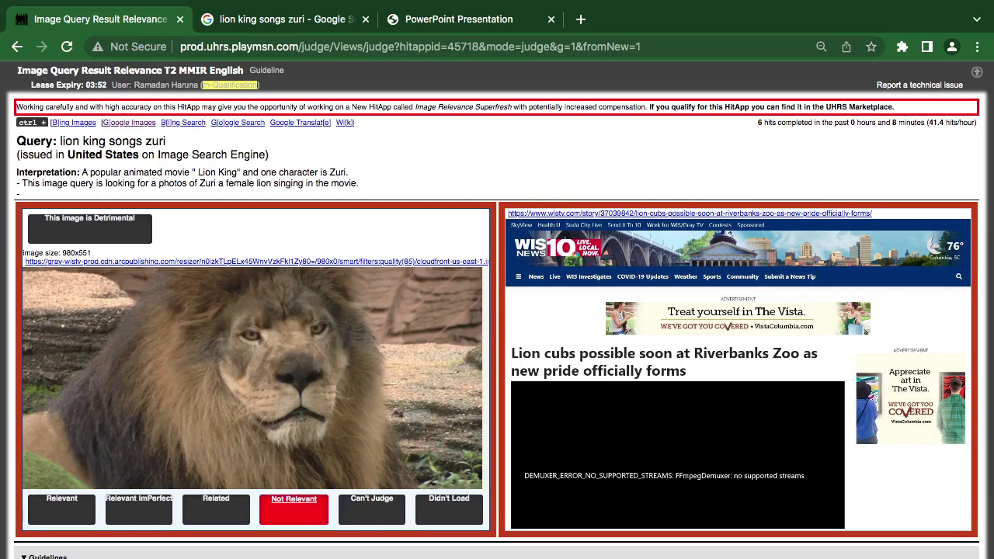
key(Return)
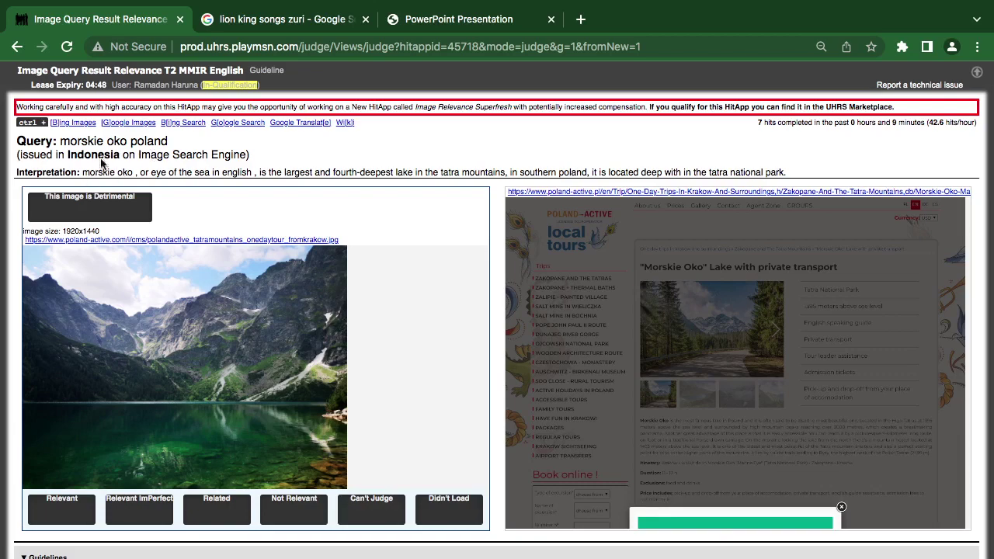
Check the query "morskie oko poland" on Google Images and review the guideline's section on the purpose of the source page.
click(129, 123)
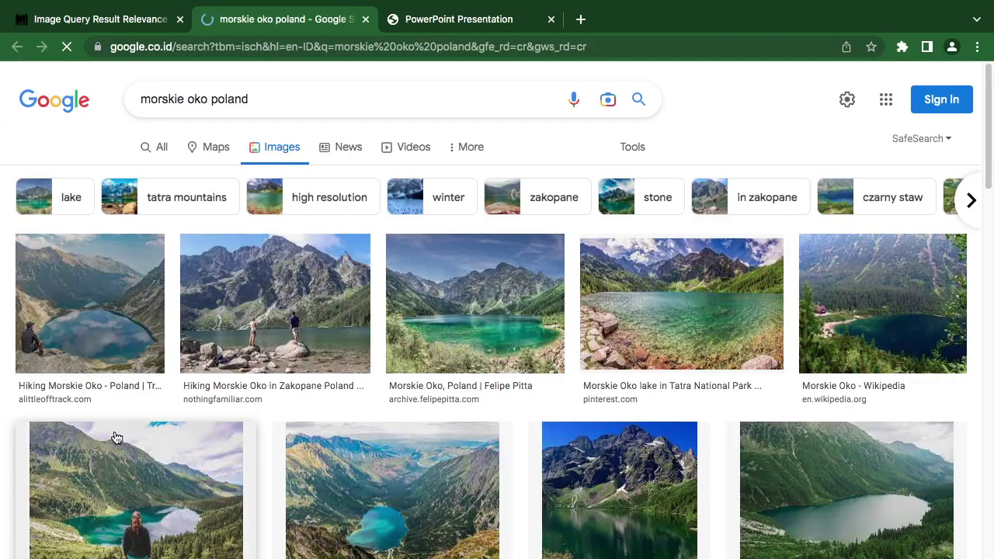
click(67, 21)
click(386, 23)
scroll(500, 330, up, 20)
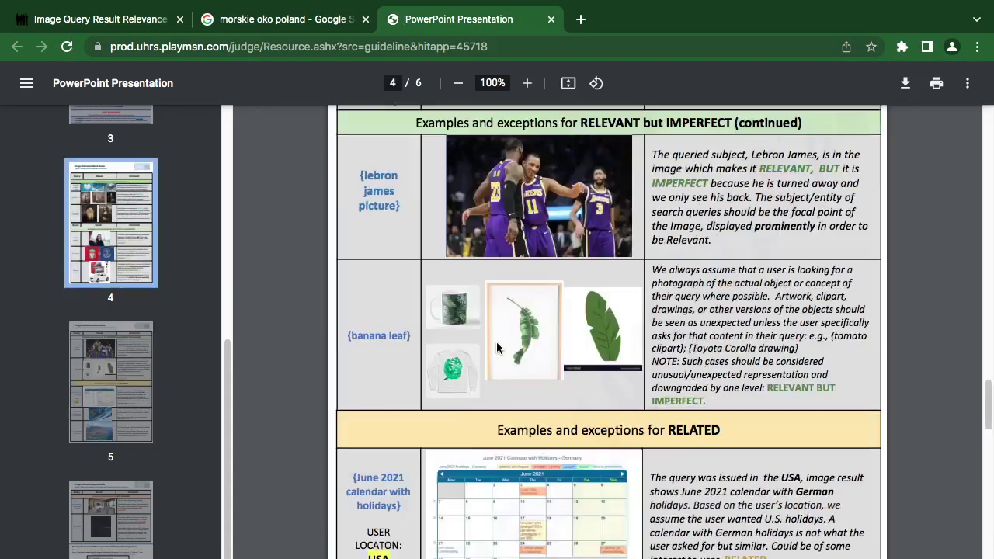
scroll(500, 330, up, 10)
scroll(500, 329, down, 15)
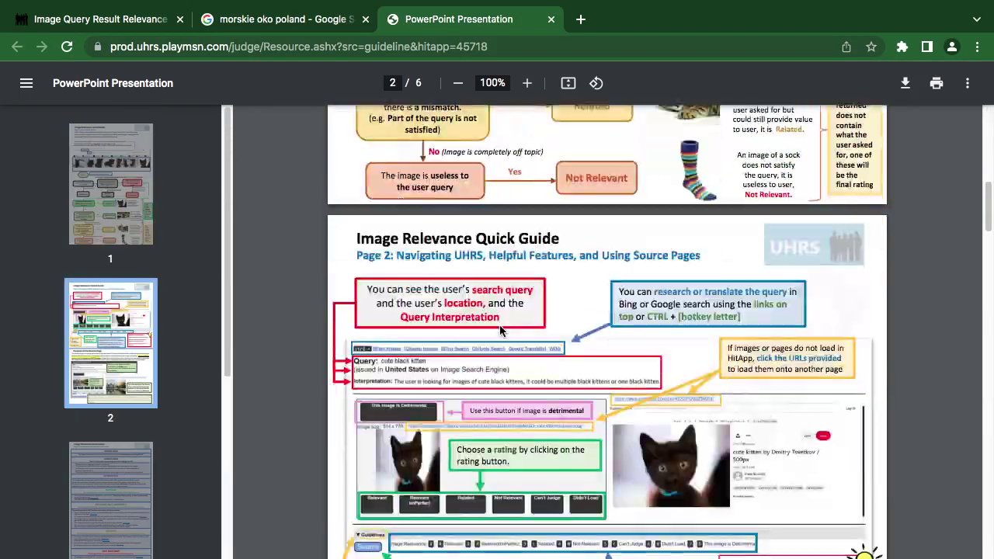
scroll(500, 332, down, 1)
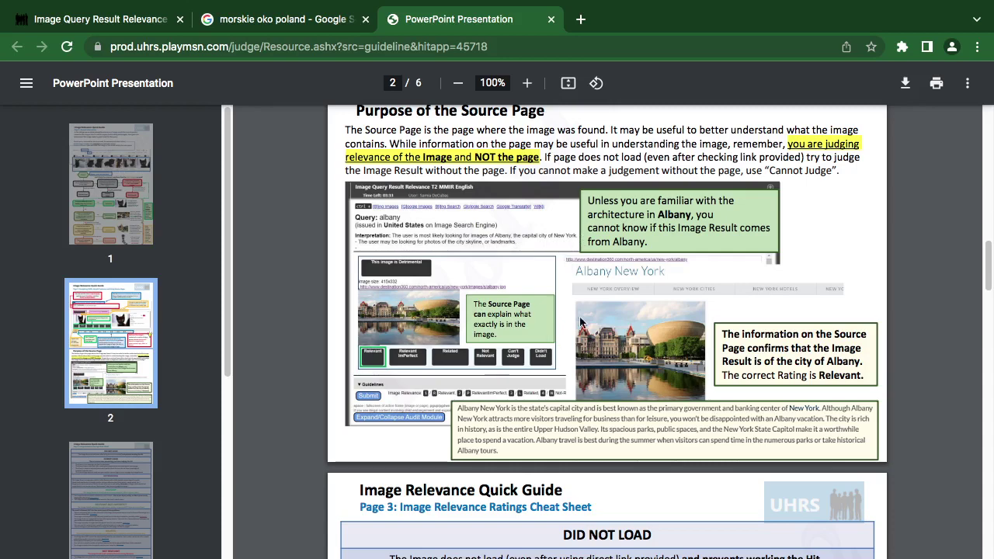
click(117, 19)
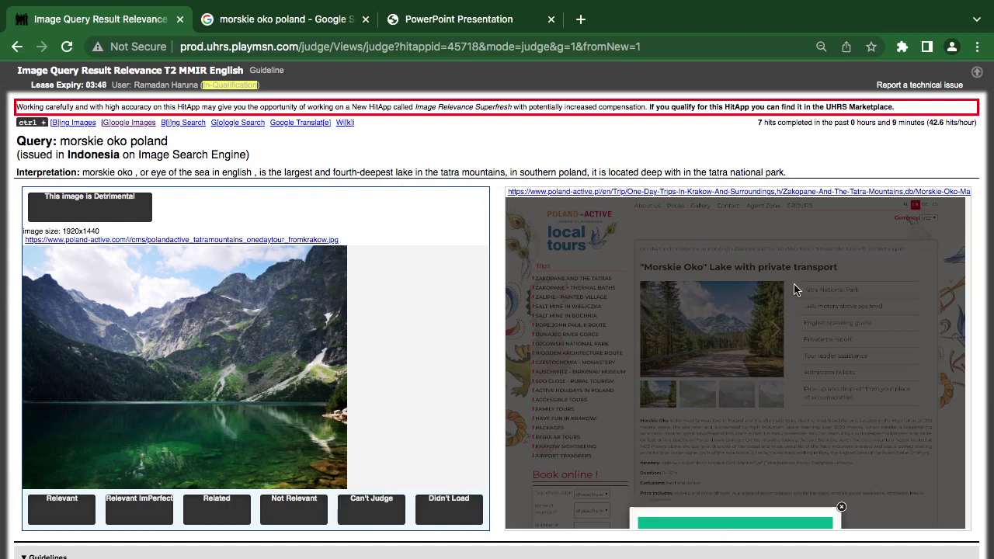
Open the Morskie Oko image's source page, rate the lake photo as Relevant, and close the source page and search results.
click(624, 192)
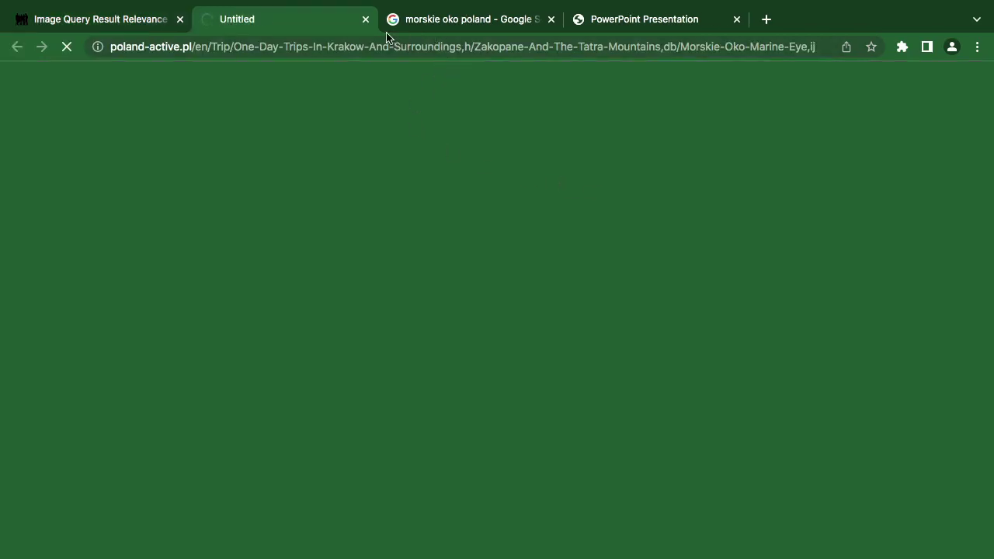
click(74, 23)
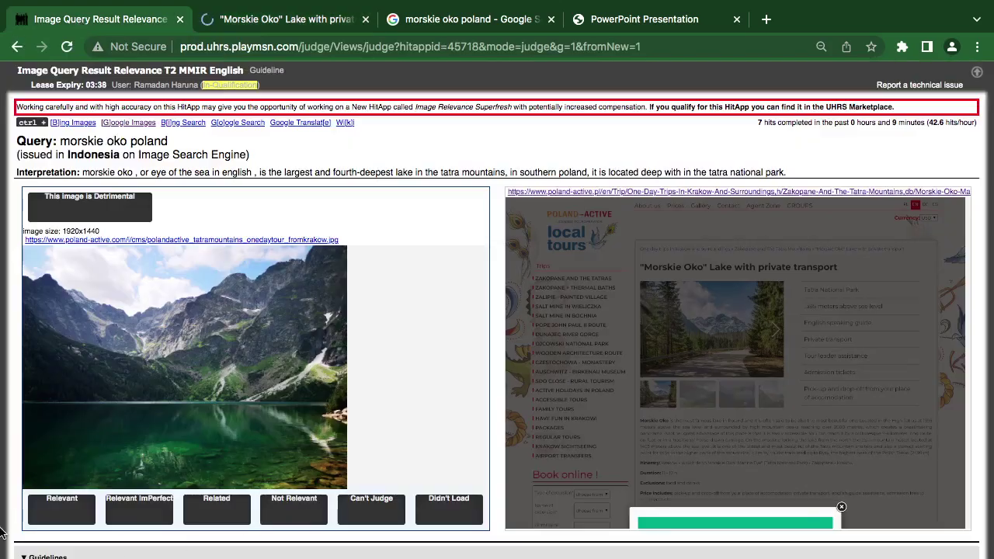
click(59, 517)
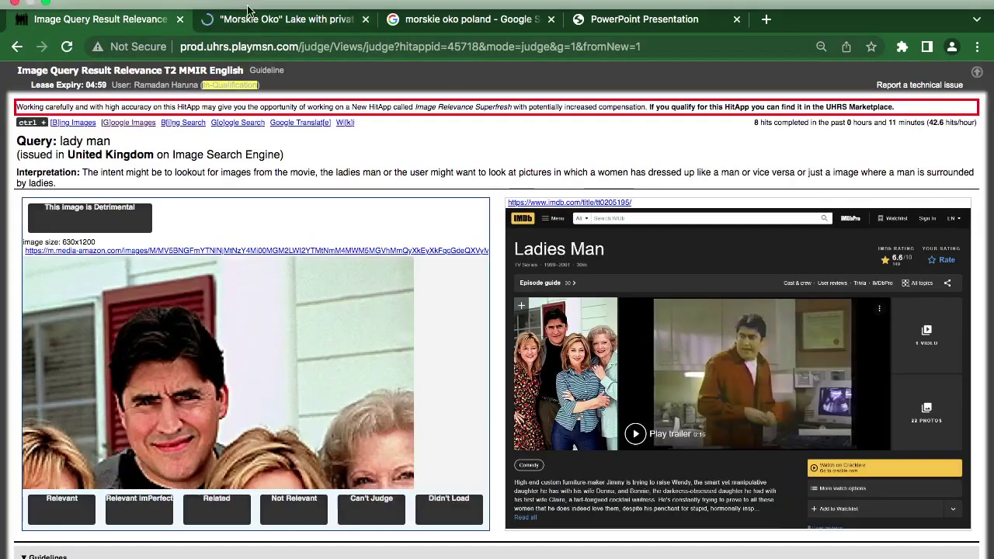
click(262, 51)
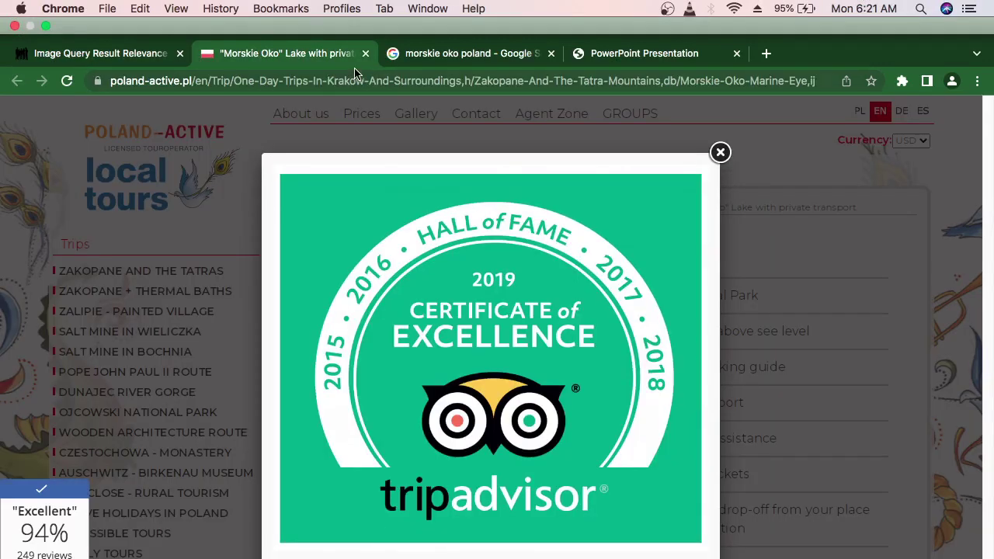
click(365, 53)
click(365, 52)
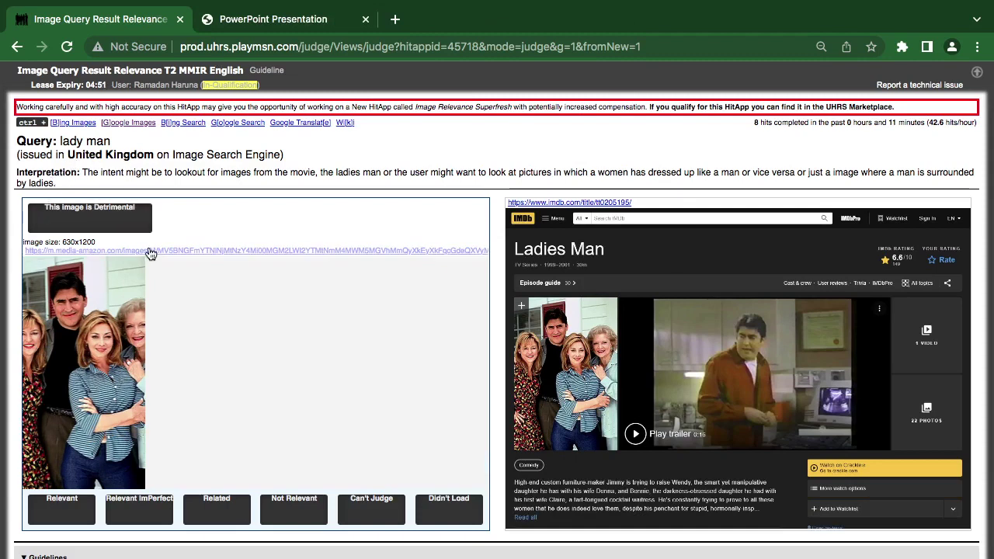
Check the query "lady man" on Google Images and return to the judging page.
click(142, 126)
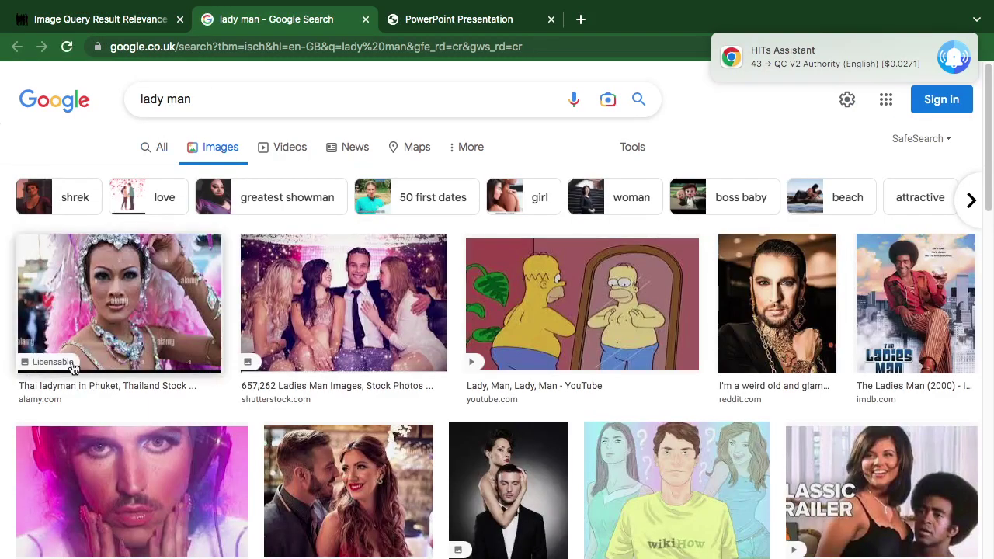
click(111, 22)
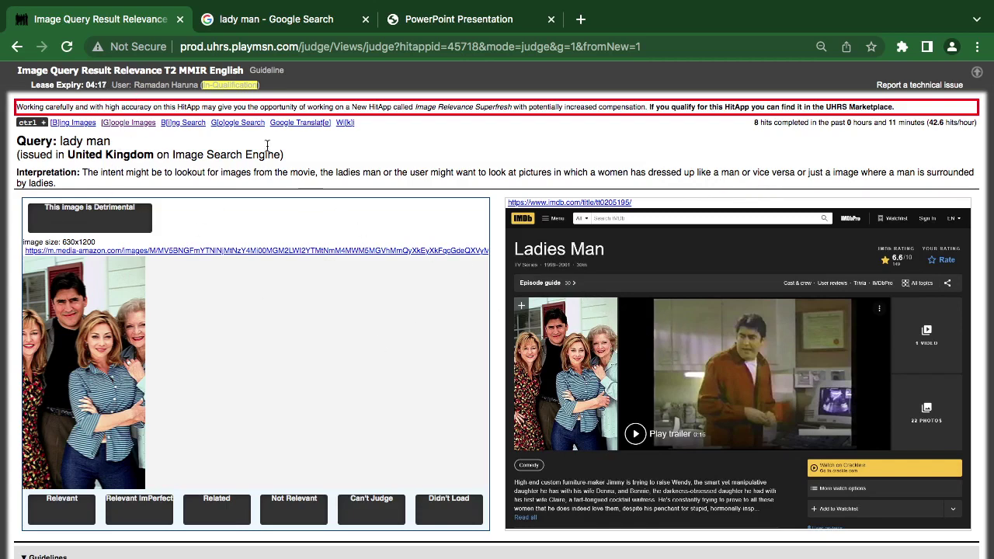
click(143, 125)
Review the Bing Search results for "lady man", including the image results, and rate the Ladies Man image as Relevant.
click(178, 125)
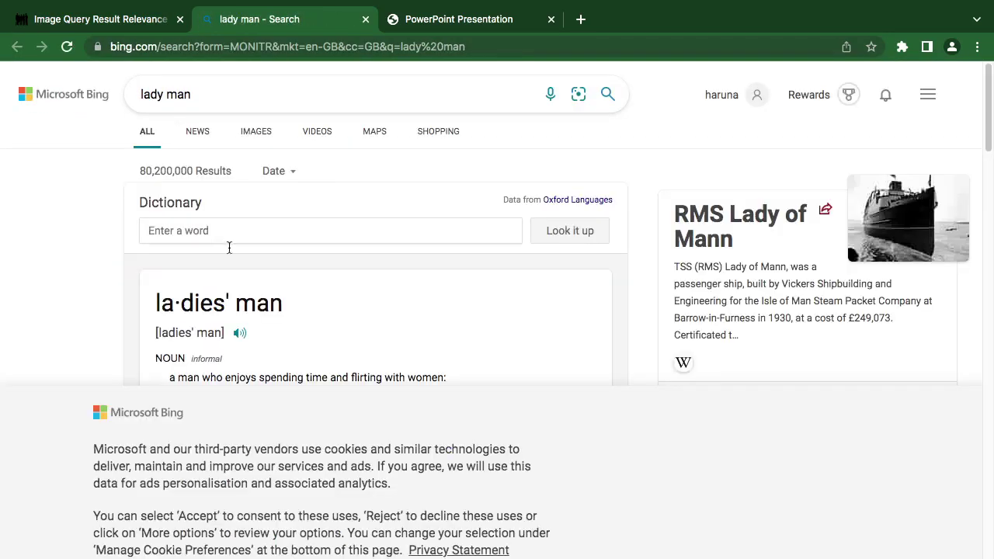
scroll(237, 264, down, 10)
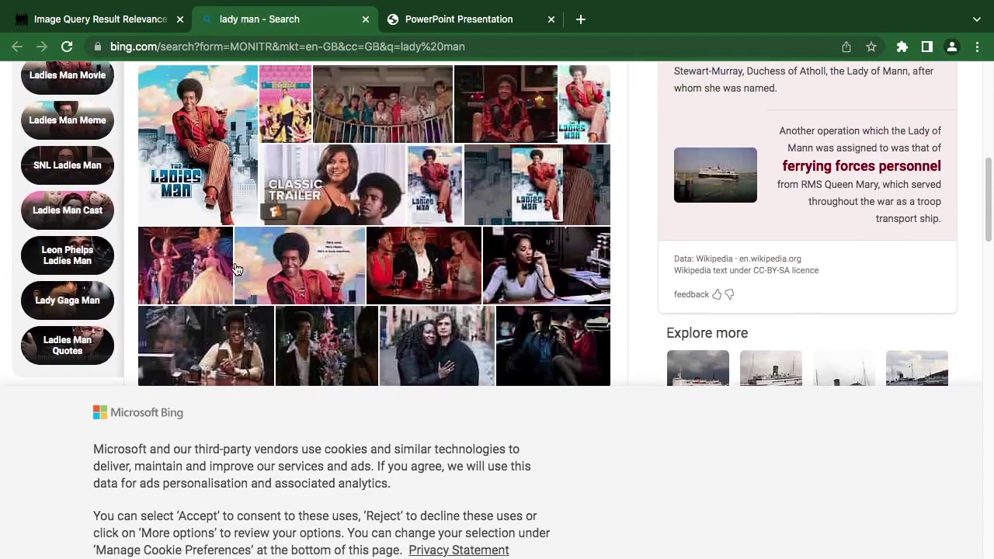
mouse_move(237, 268)
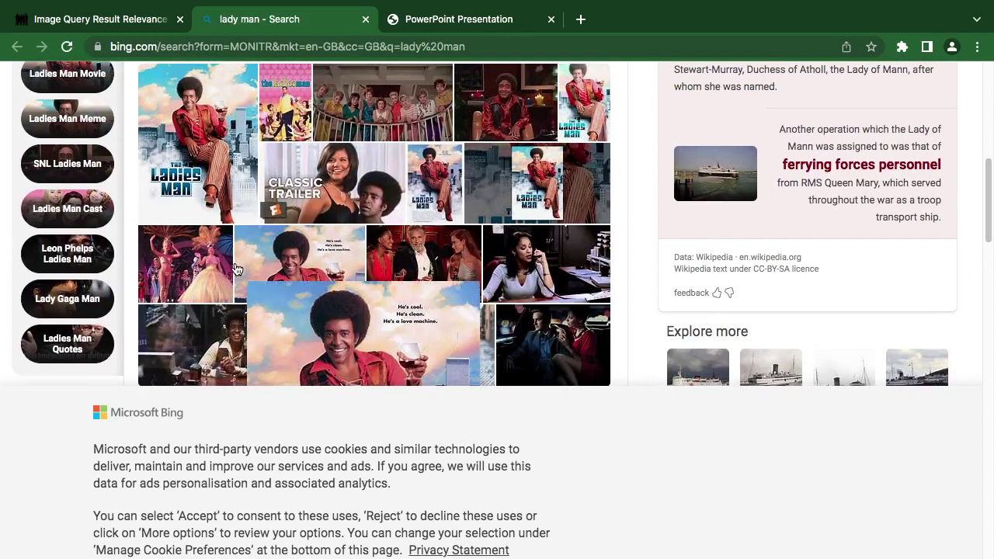
scroll(236, 268, down, 3)
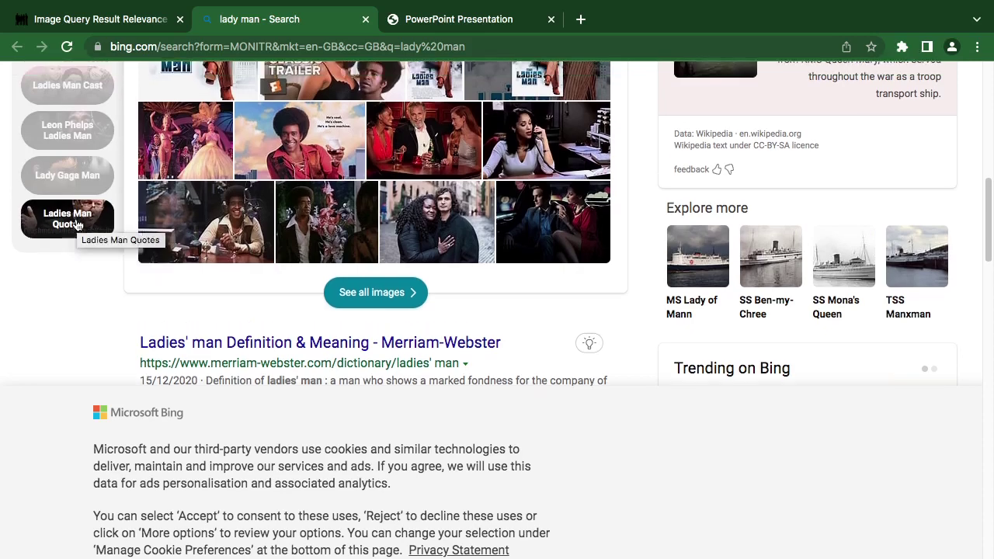
scroll(76, 221, down, 5)
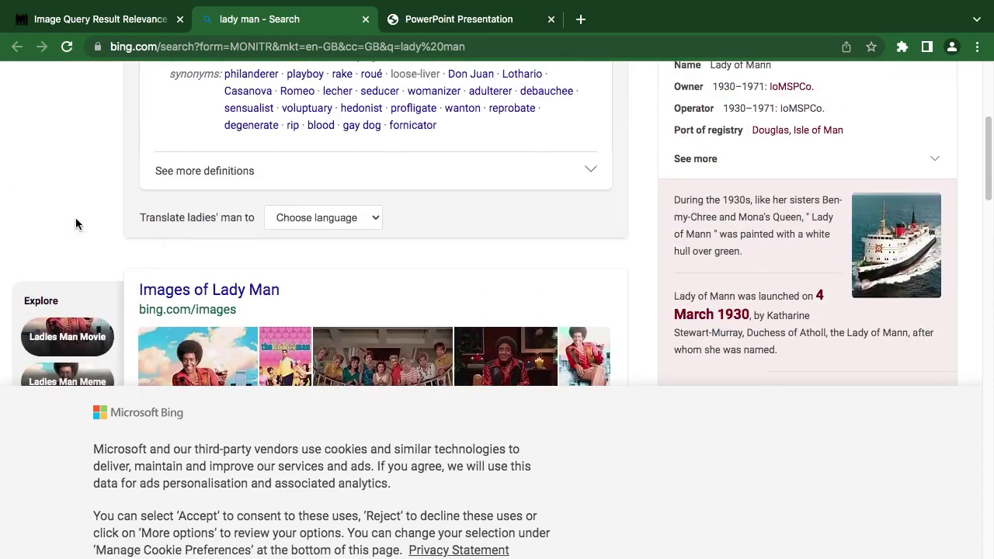
scroll(75, 223, down, 3)
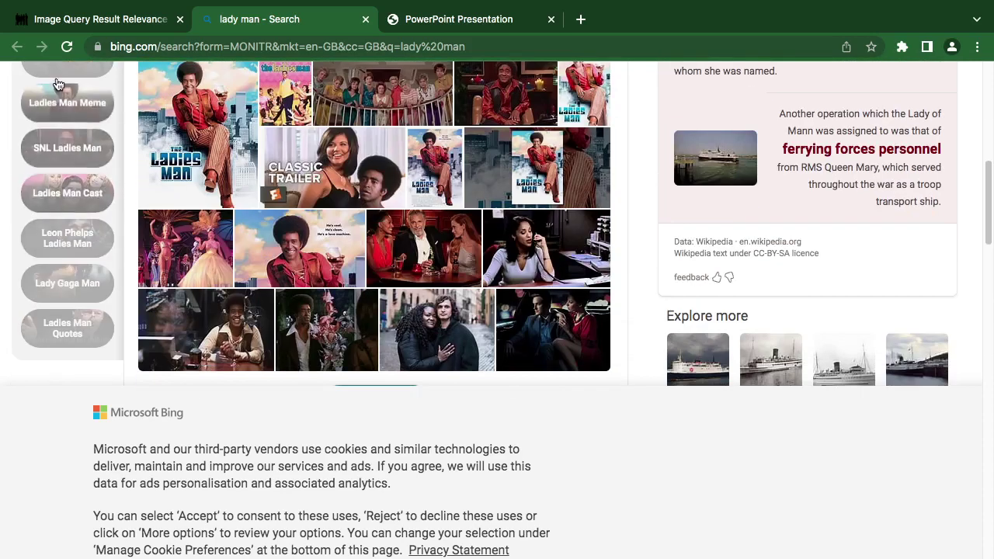
click(97, 22)
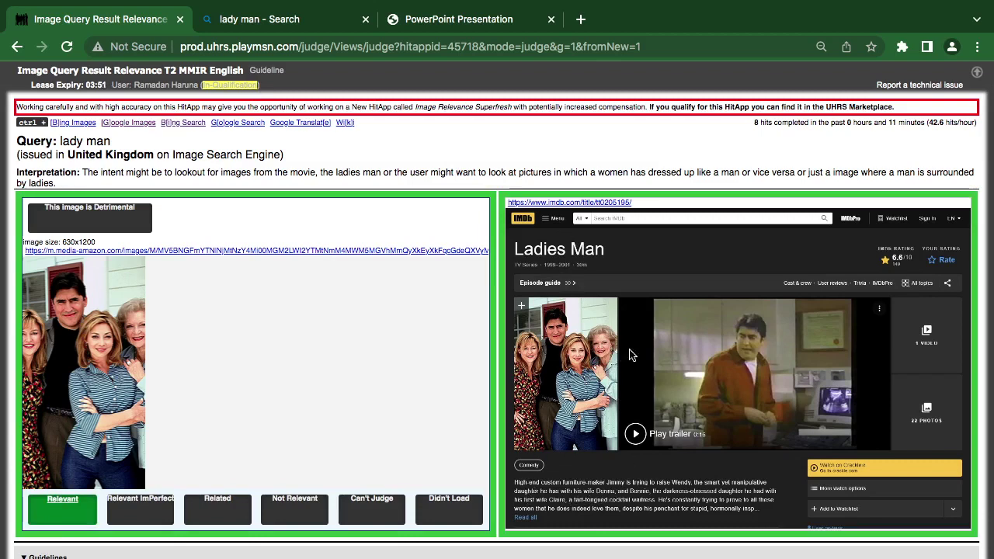
key(1)
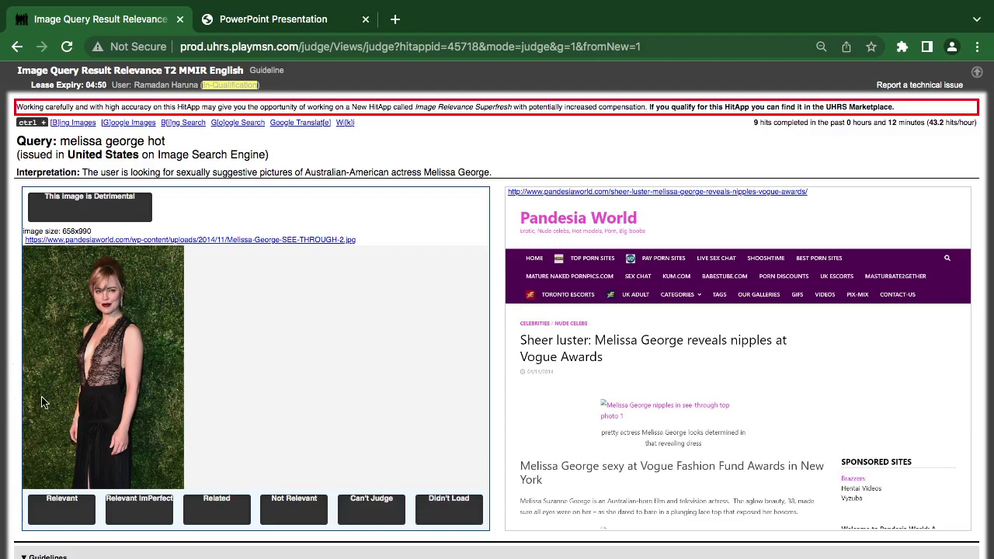
Check the query "melissa george hot" on Google Images, and mark the actress's photo as both Detrimental and Relevant.
click(111, 124)
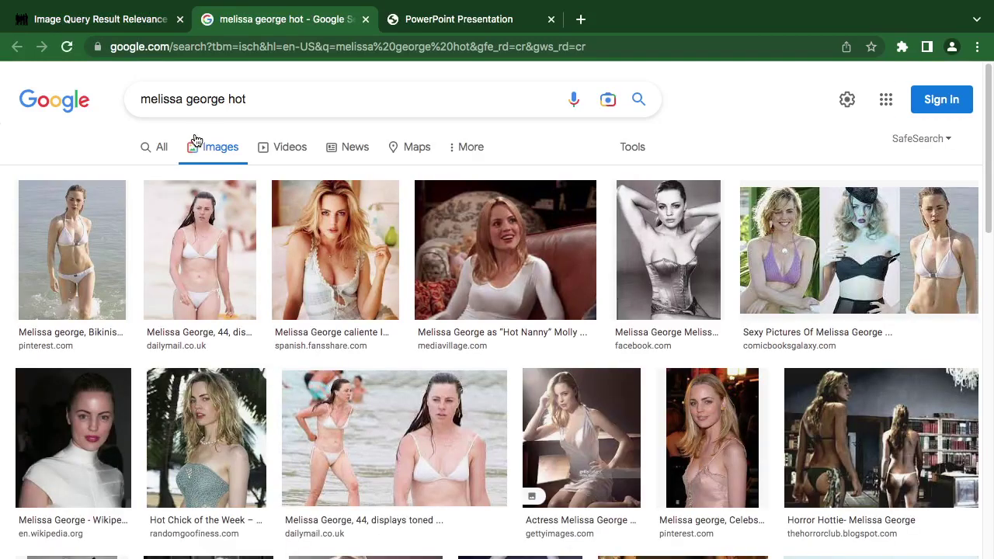
click(364, 20)
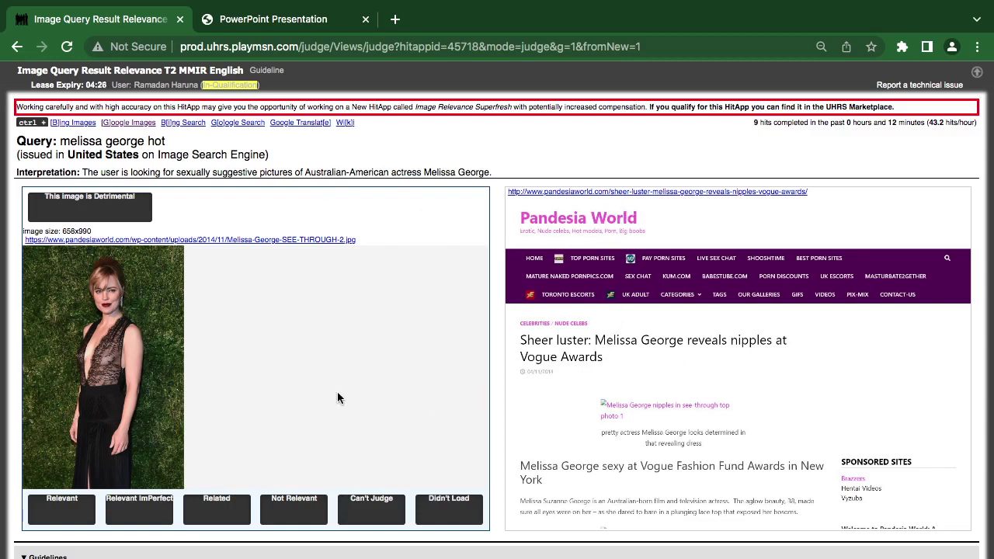
click(89, 206)
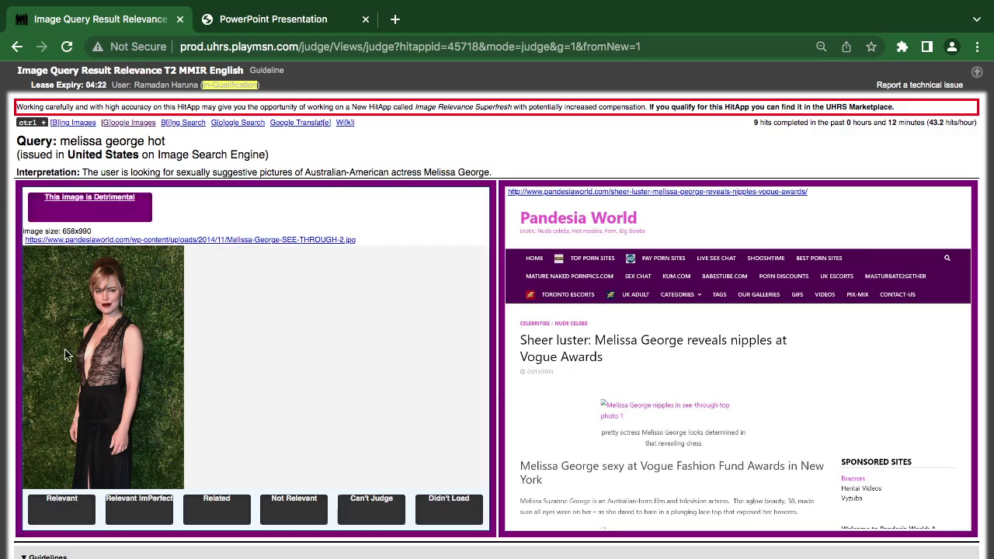
click(38, 520)
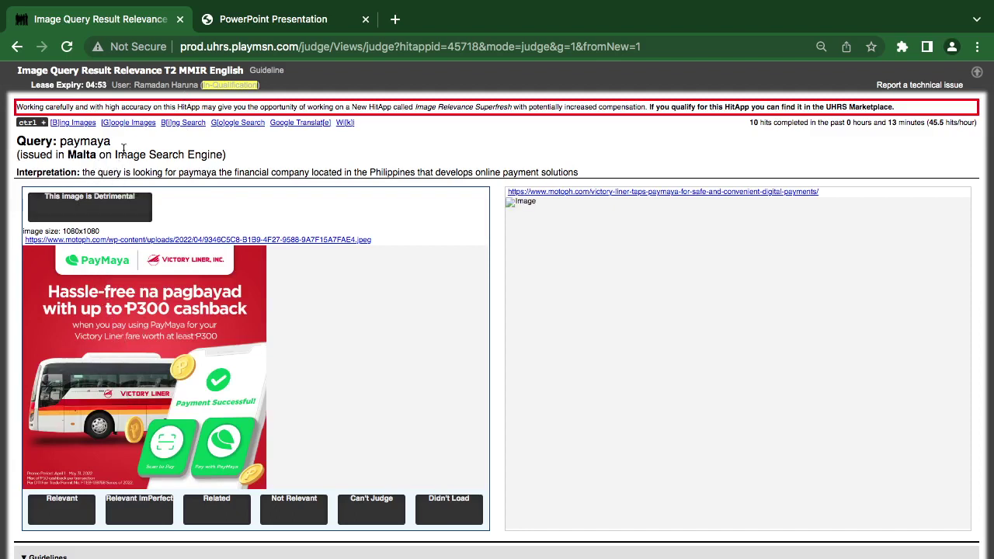
Try to check the query "paymaya" on Google Images and open the image's motoph.com source page.
click(130, 123)
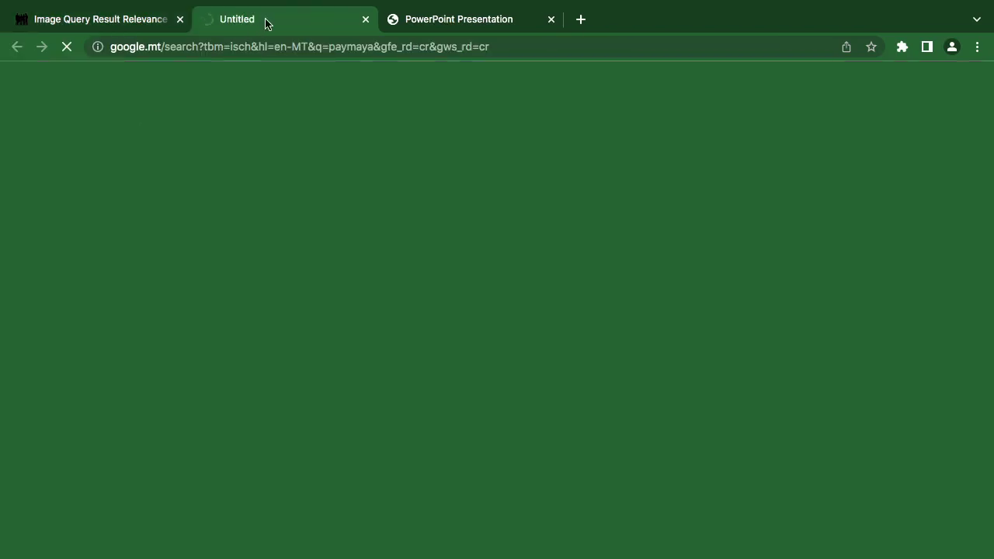
click(147, 23)
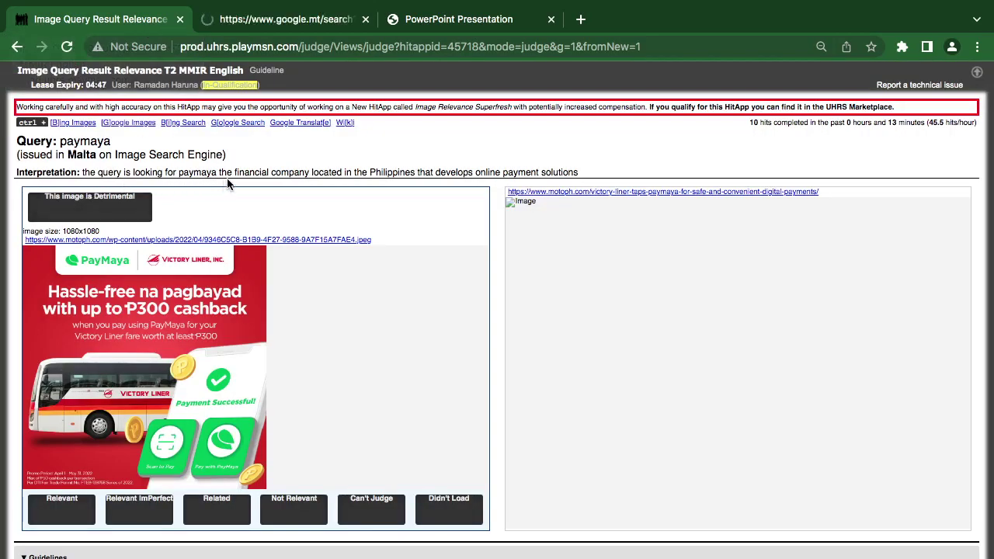
click(567, 193)
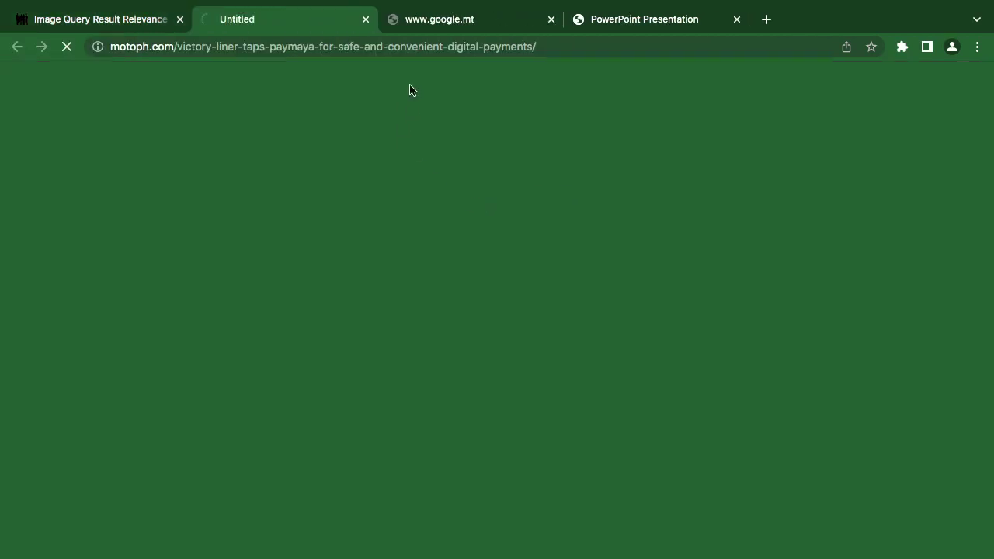
click(482, 25)
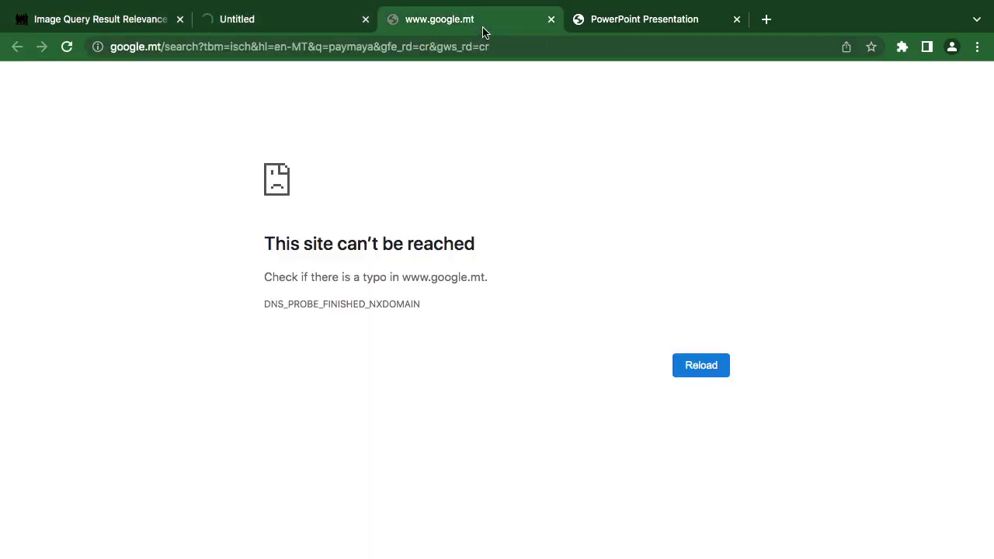
click(551, 19)
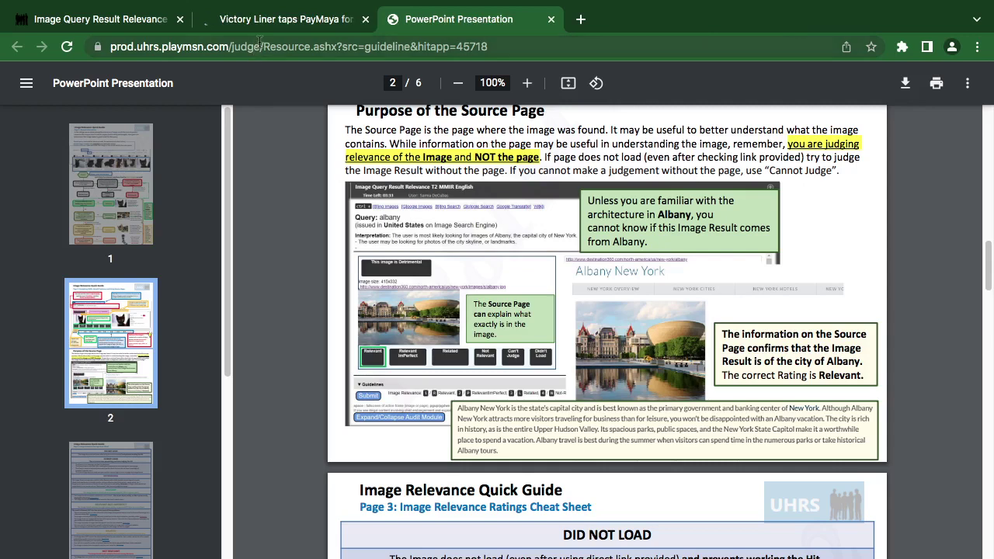
Search the Victory Liner PayMaya article for the word "Philippines", copied from the query's interpretation.
click(275, 21)
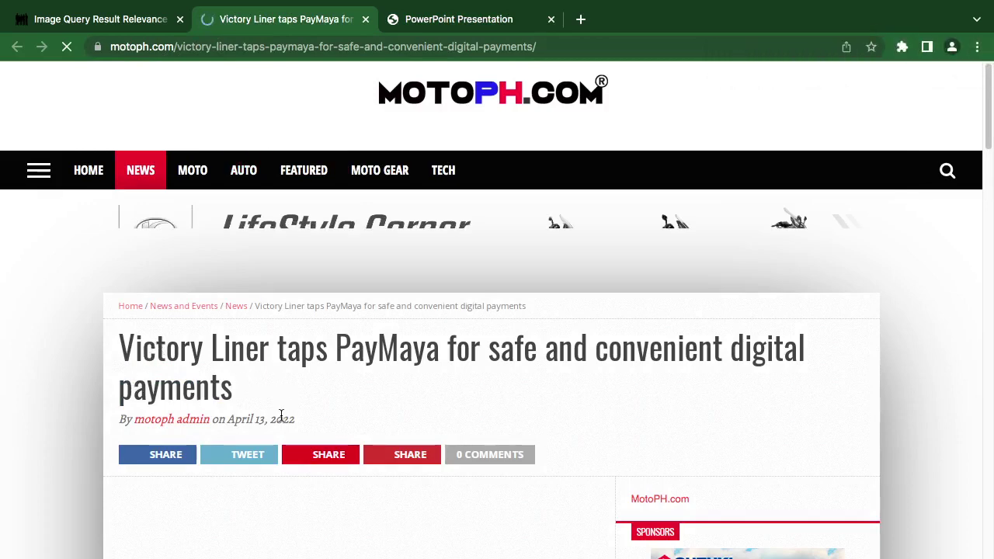
key(ctrl+f)
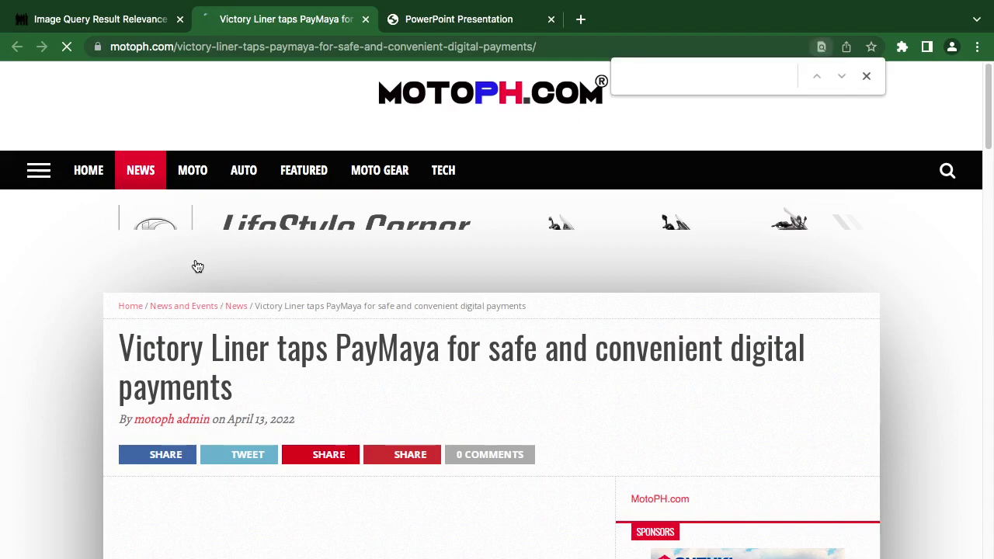
click(100, 18)
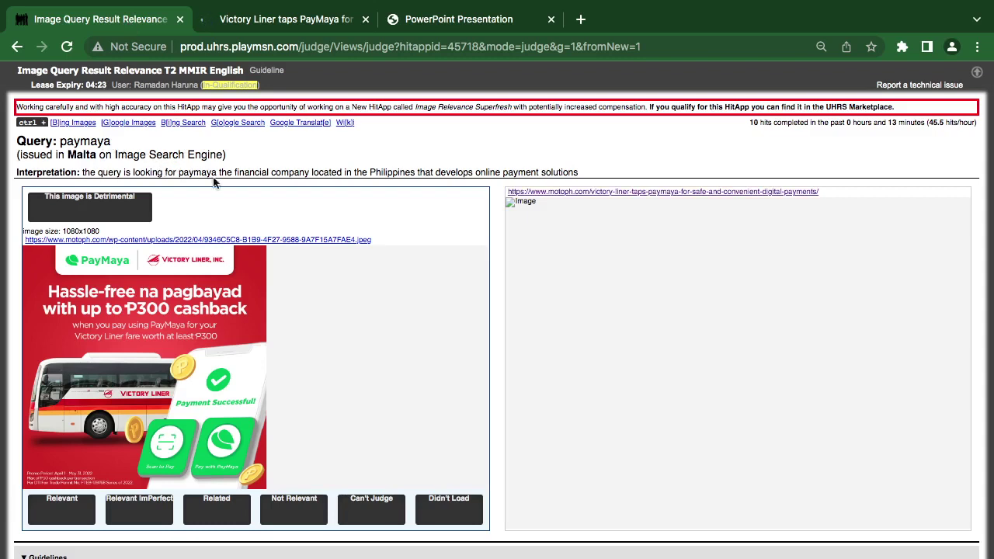
double_click(412, 172)
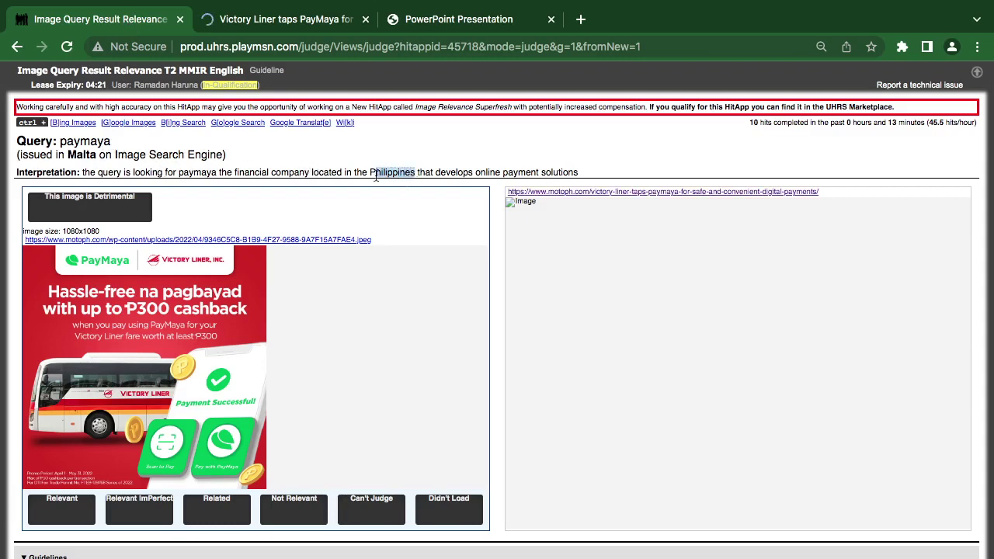
right_click(376, 174)
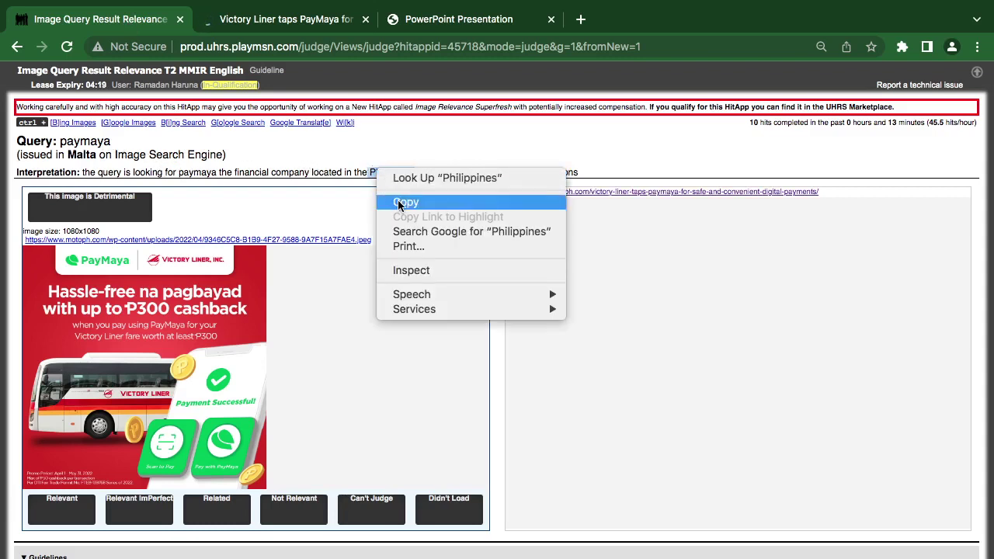
click(397, 203)
click(303, 19)
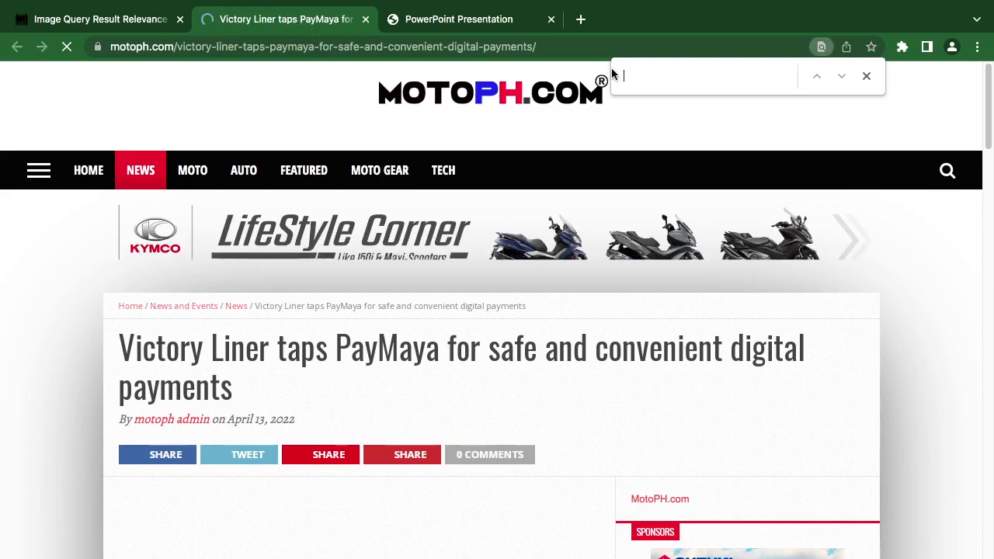
right_click(627, 75)
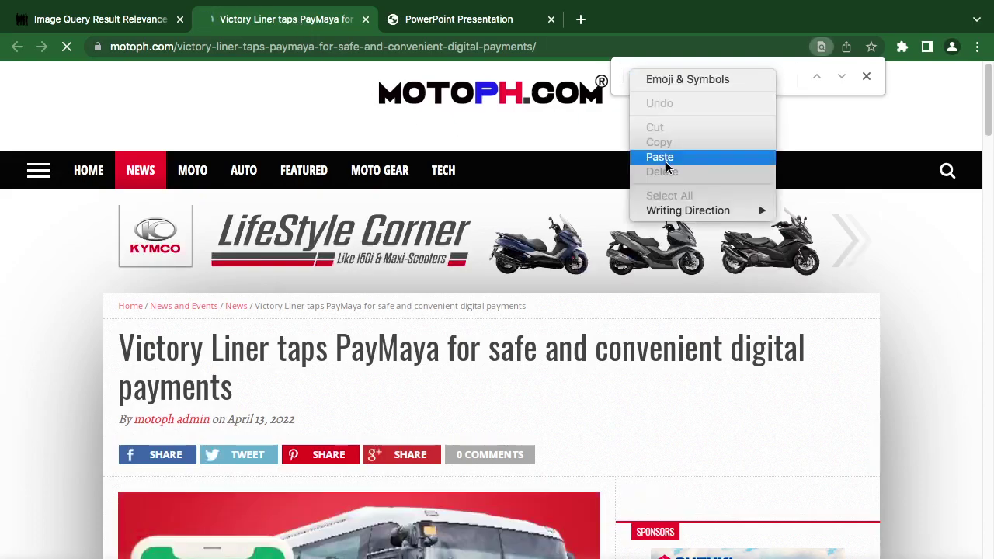
click(663, 160)
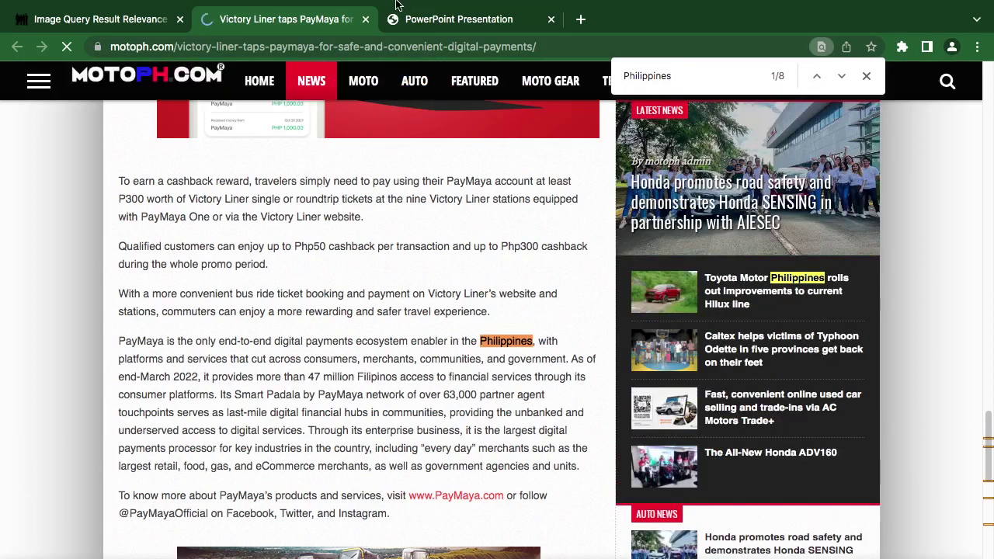
Close the source article and rate the PayMaya Victory Liner promotional image as Relevant.
key(ctrl+w)
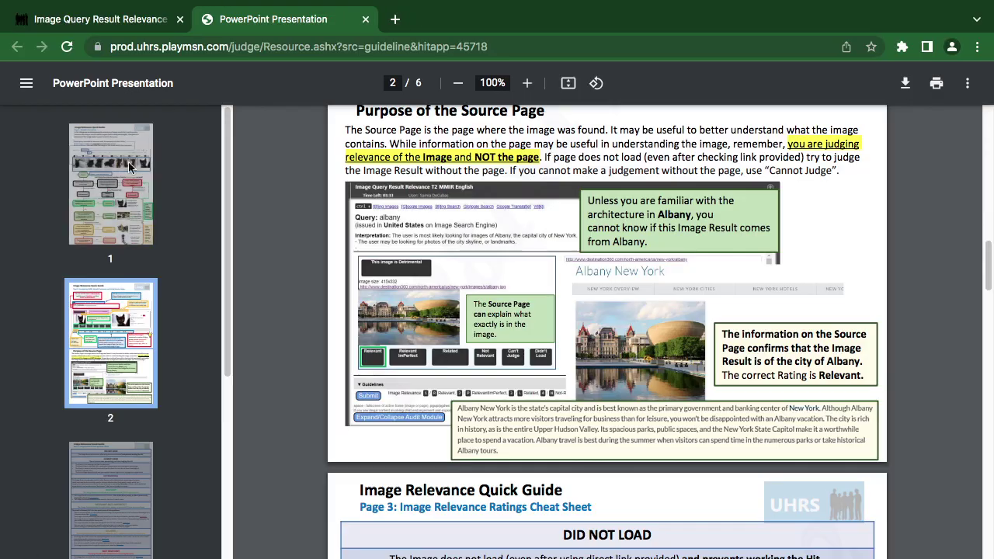
key(ctrl+shift+Tab)
click(46, 510)
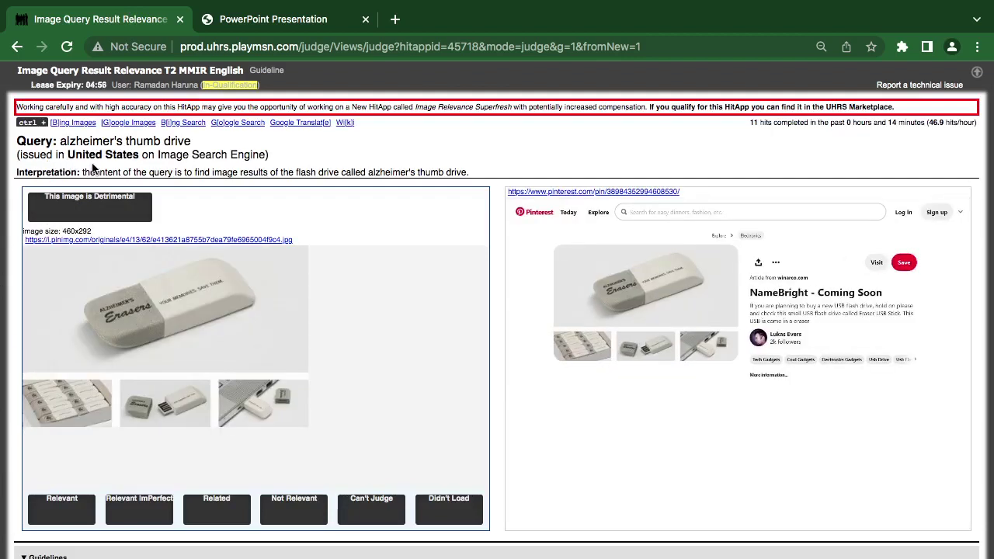
Check the query "alzheimer's thumb drive" on Google Images, rate the eraser-shaped flash drive image as Relevant, and close the search results.
click(770, 303)
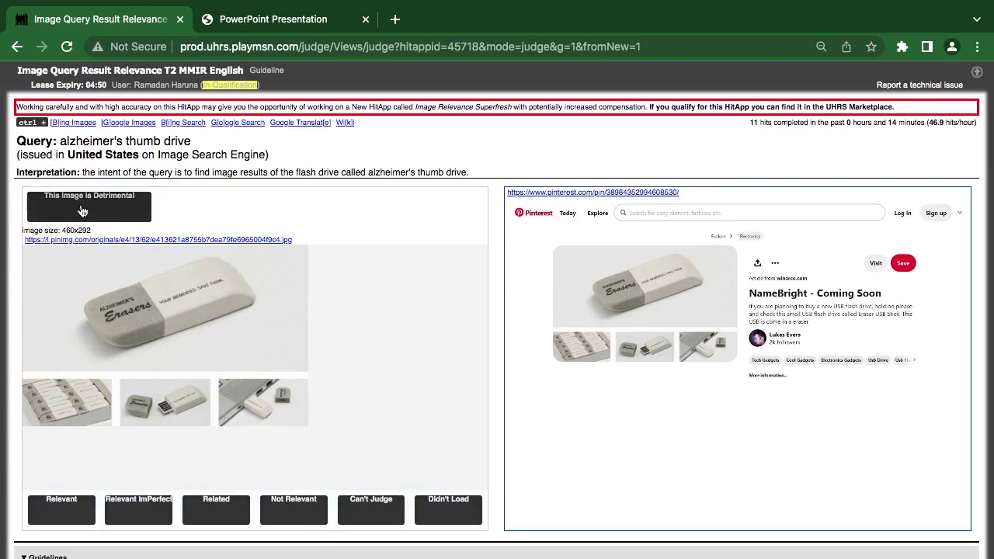
click(122, 123)
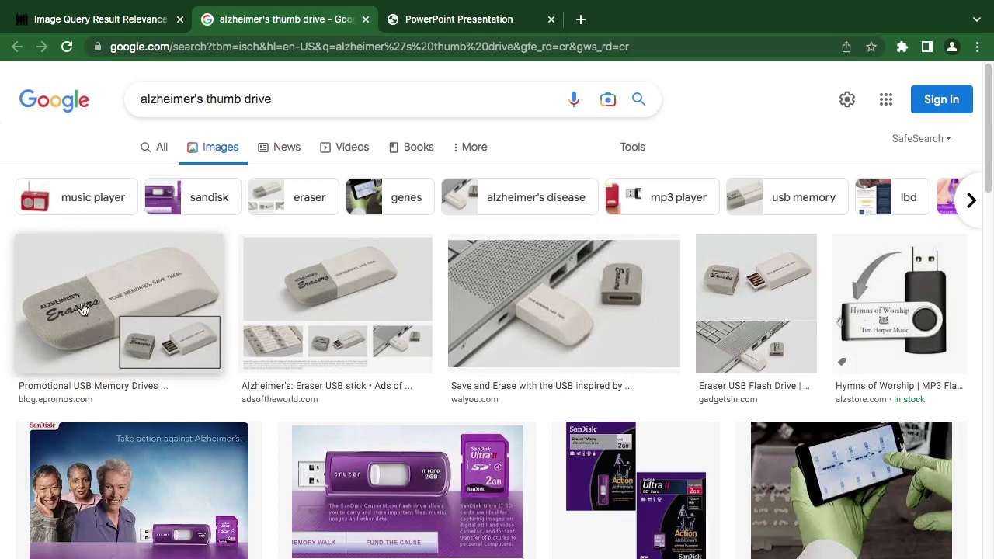
click(137, 24)
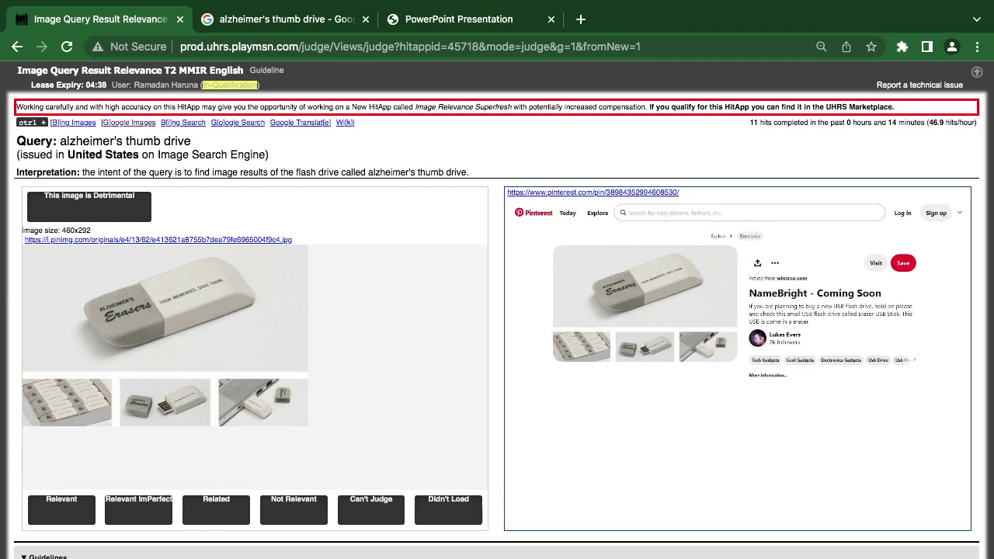
key(1)
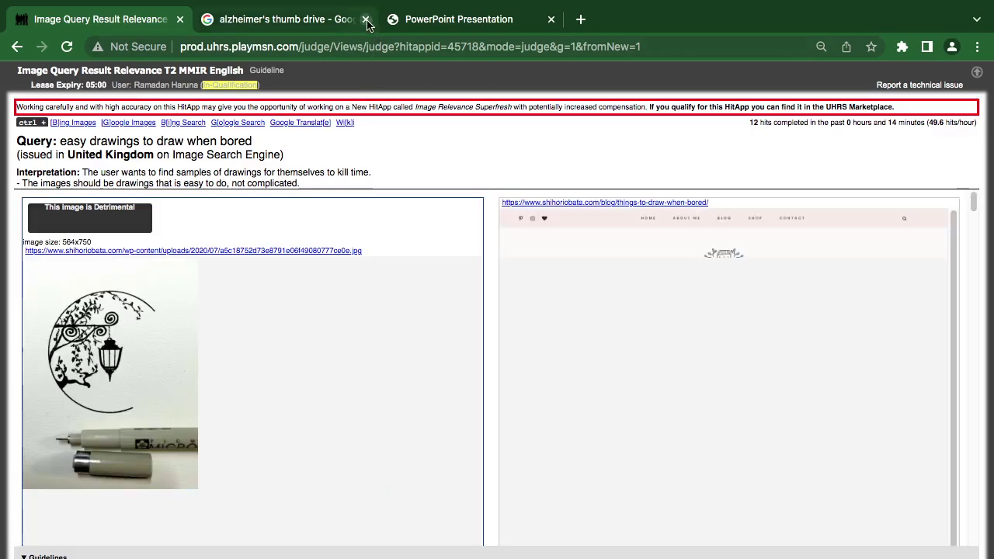
click(365, 20)
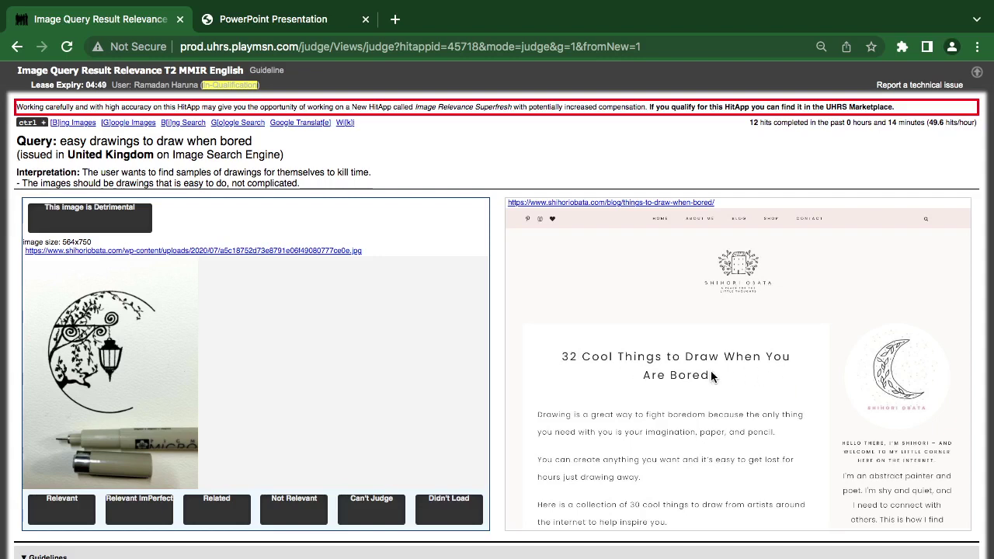
Check the query "easy drawings to draw when bored" on Google Images and rate the lantern drawing as Relevant.
key(1)
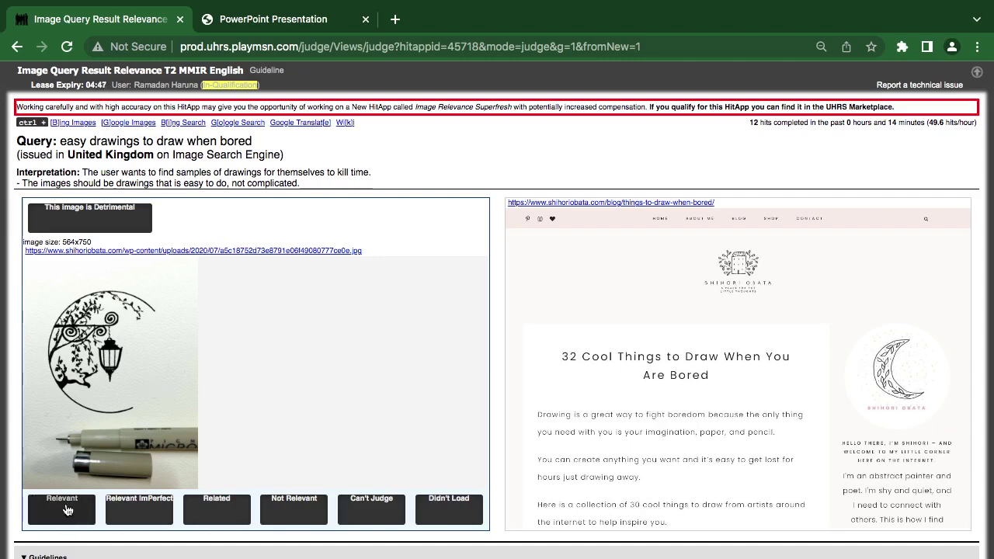
click(134, 123)
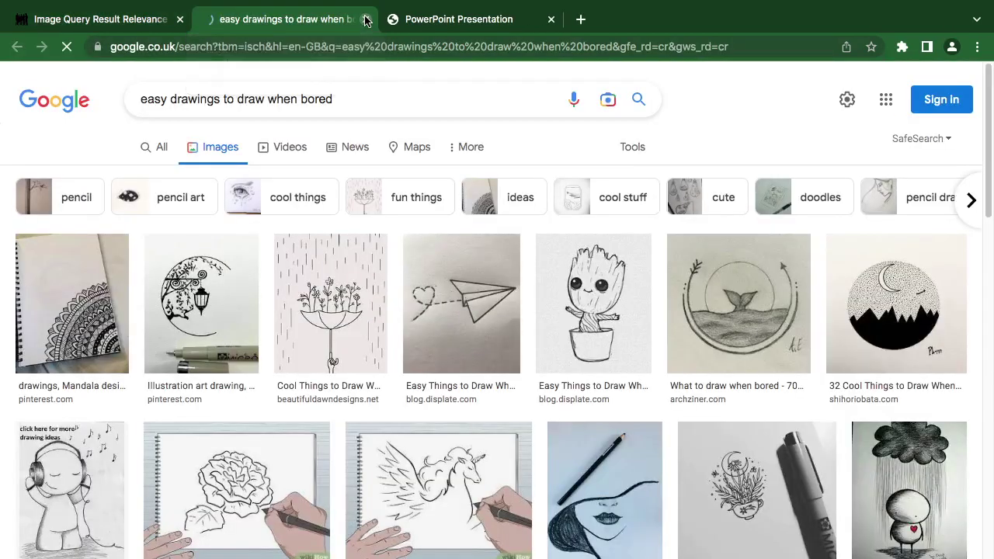
click(370, 20)
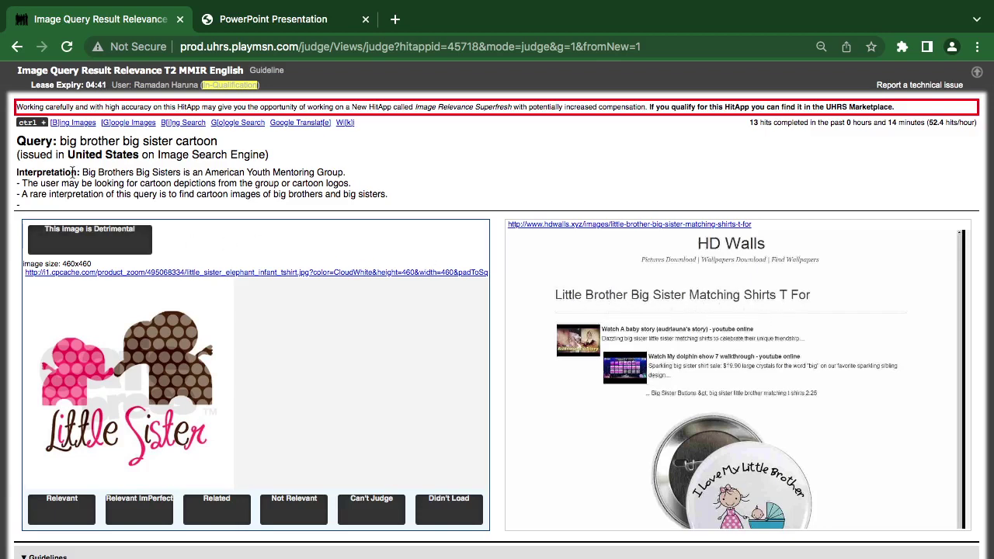
Check the query "big brother big sister cartoon" on Google Images and rate the Little Sister elephant image as Not Relevant.
click(129, 126)
click(117, 123)
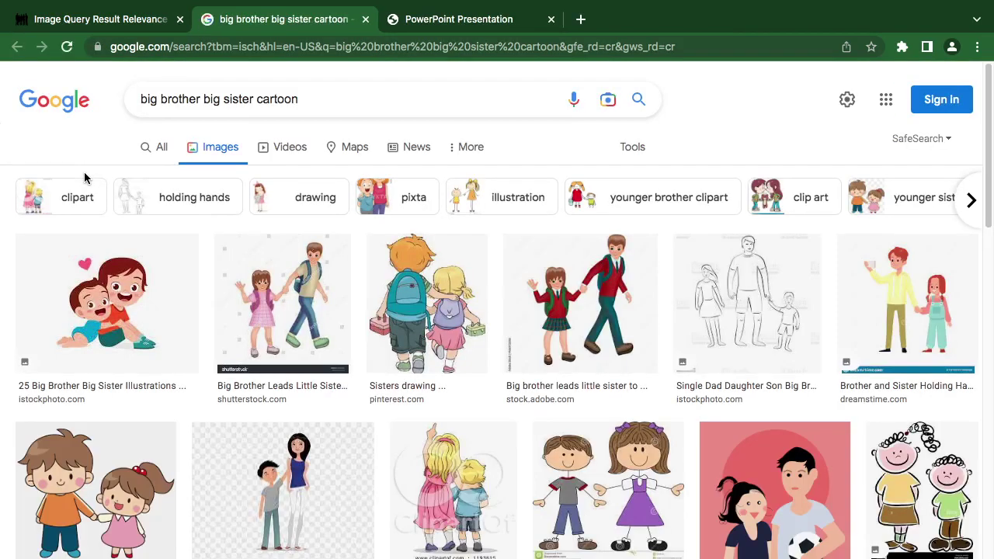
click(87, 22)
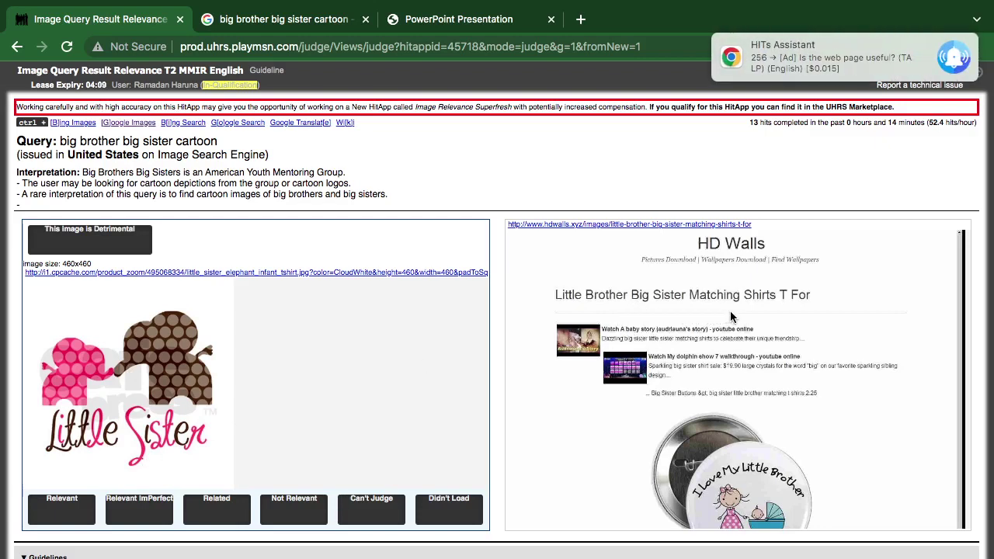
click(366, 19)
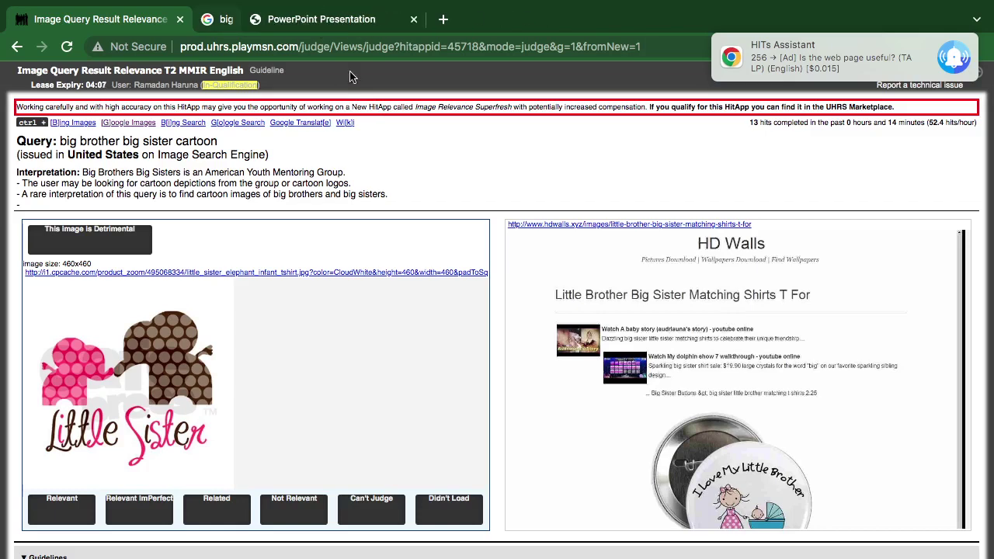
click(293, 509)
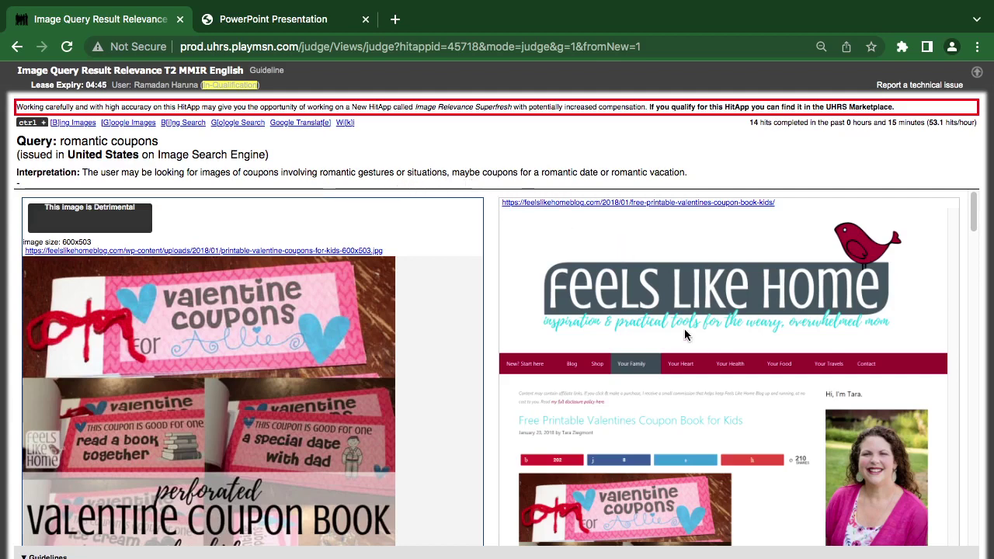
Examine the Valentine coupon book image and compare it with Google Images and Bing Search results for "romantic coupons".
scroll(680, 377, down, 2)
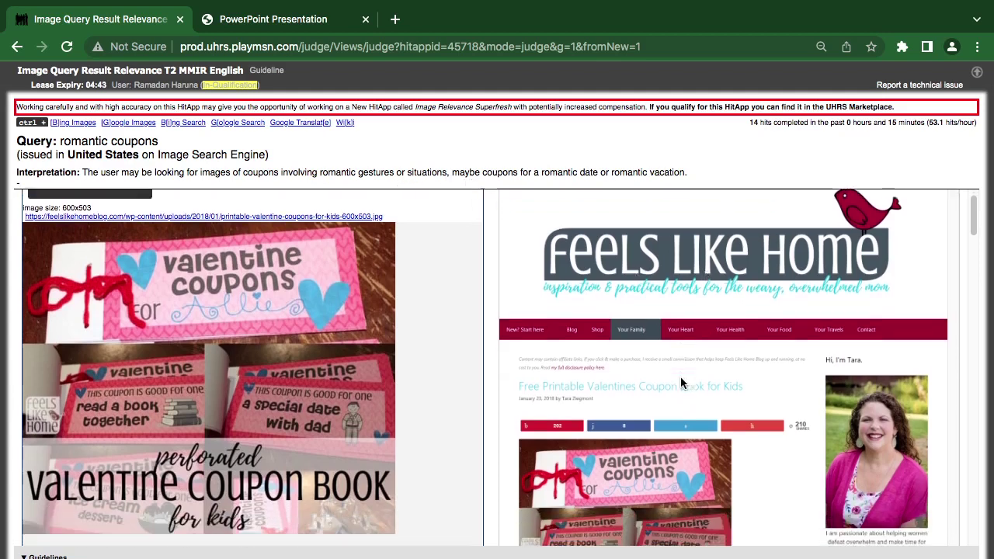
scroll(680, 376, up, 2)
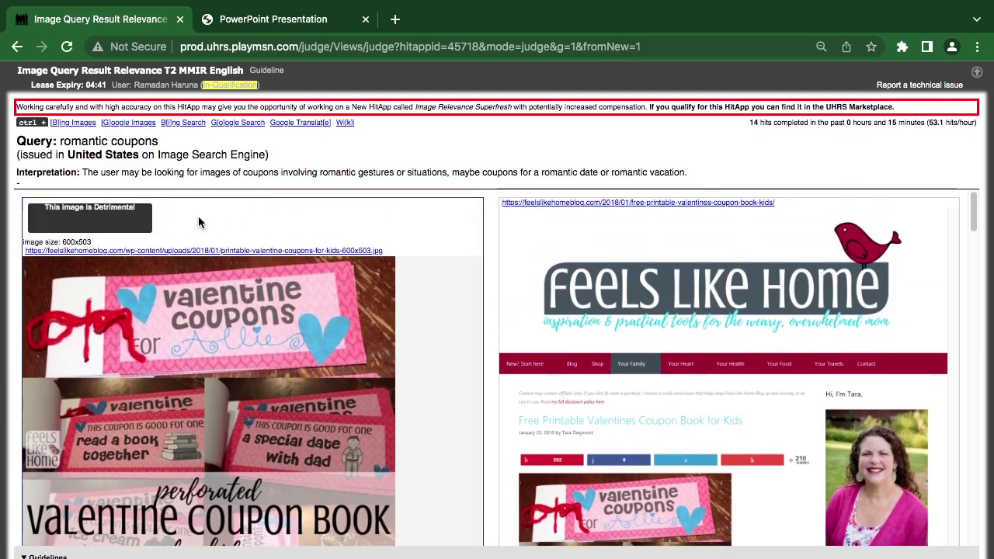
click(136, 124)
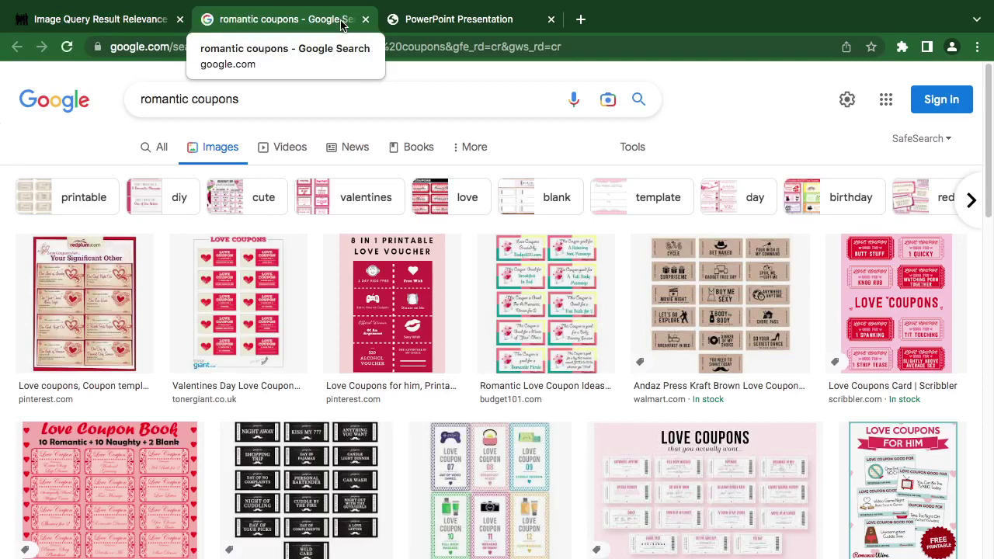
click(364, 19)
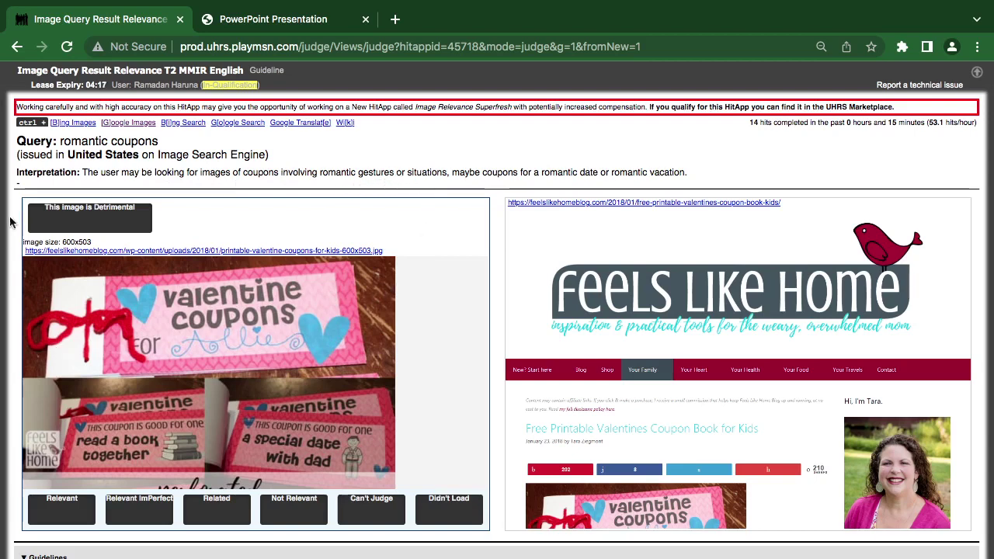
click(183, 124)
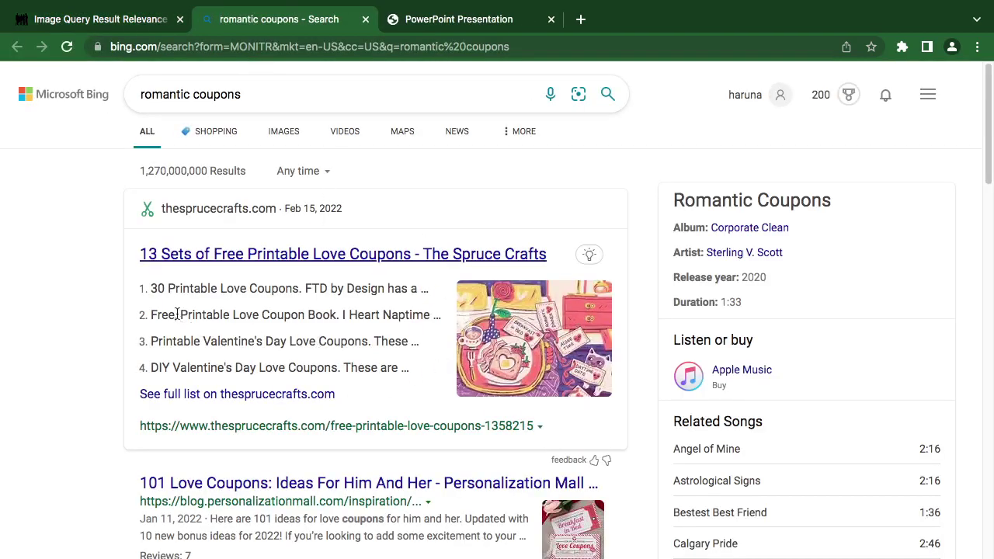
scroll(267, 312, down, 7)
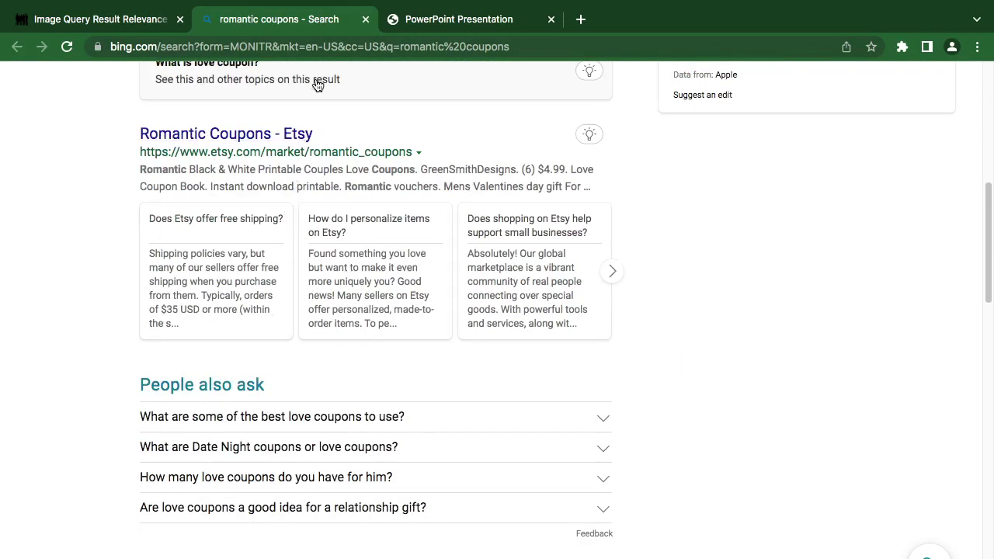
click(365, 19)
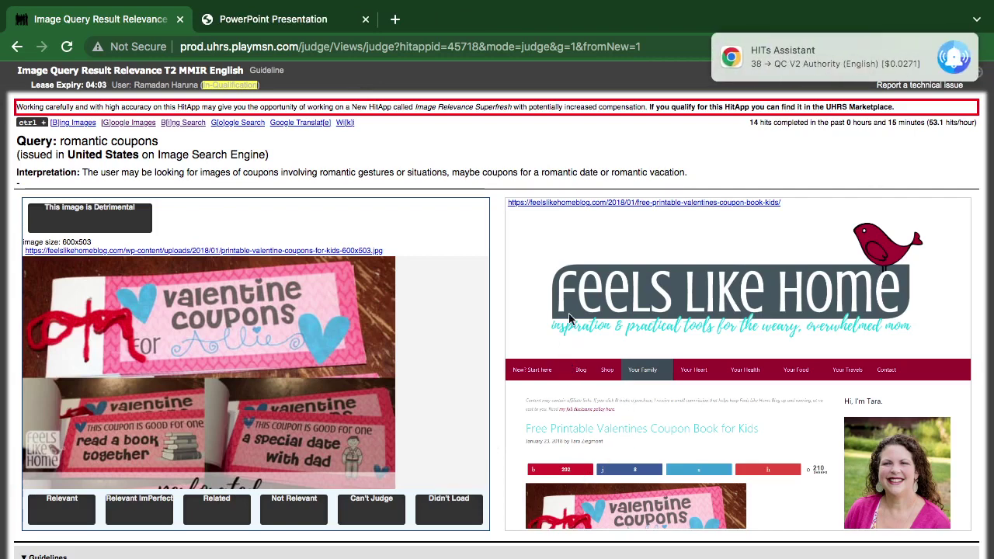
Check the coupon book's feelslikehomeblog.com source page, rate the image as Related, and close the source page.
click(610, 203)
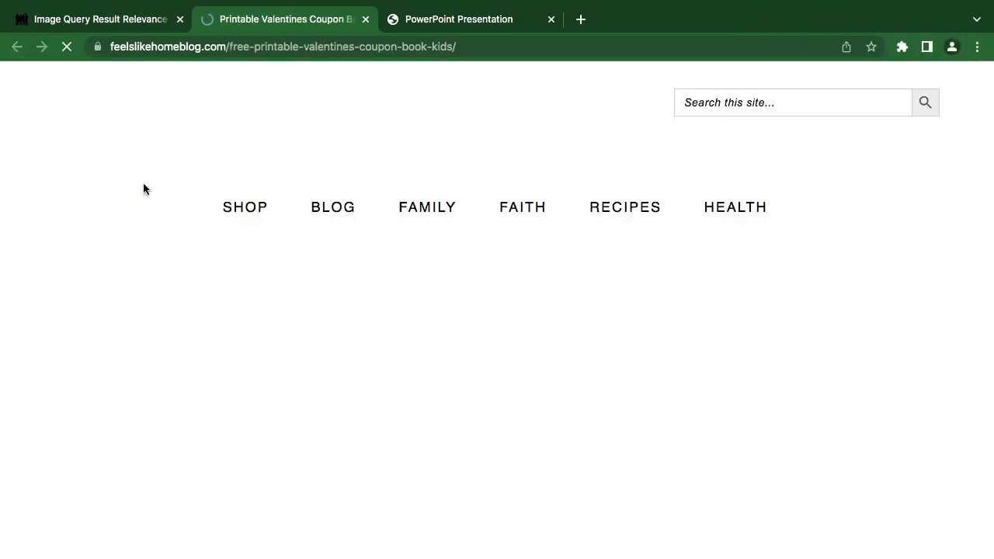
mouse_move(144, 190)
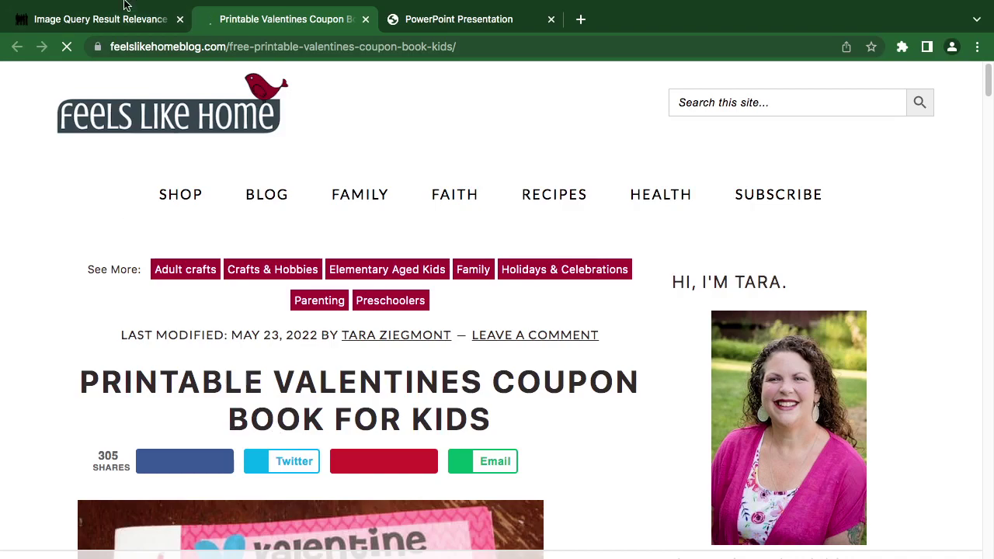
mouse_move(127, 3)
click(128, 55)
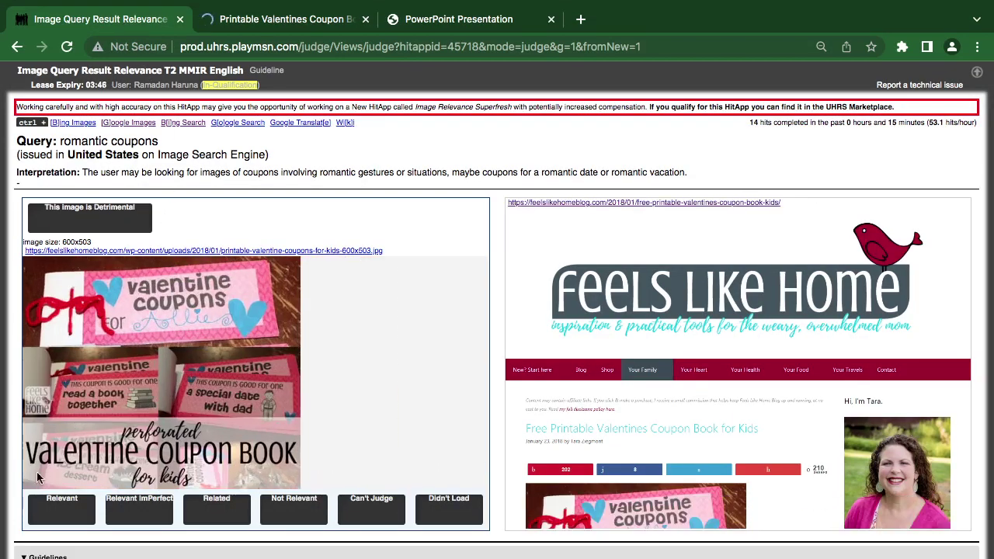
click(206, 513)
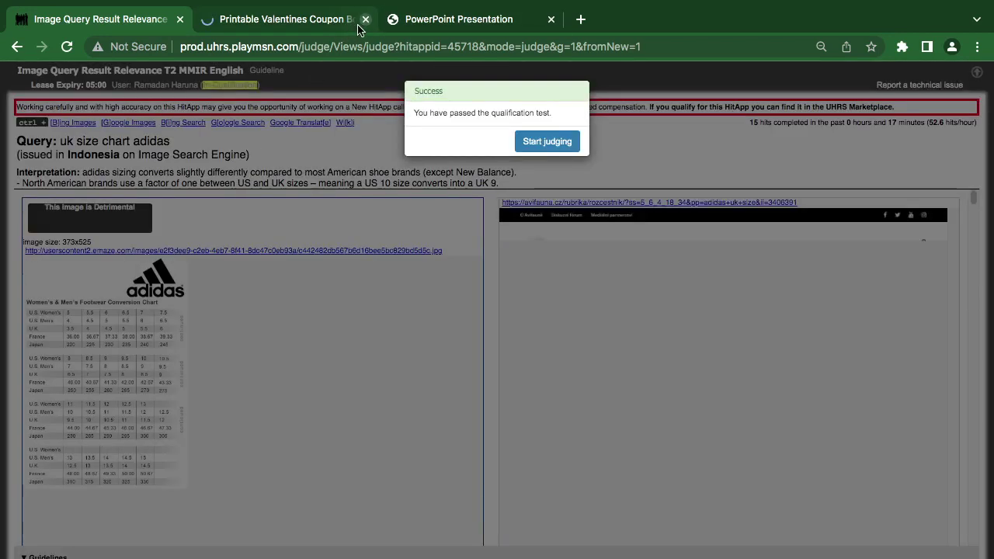
click(365, 20)
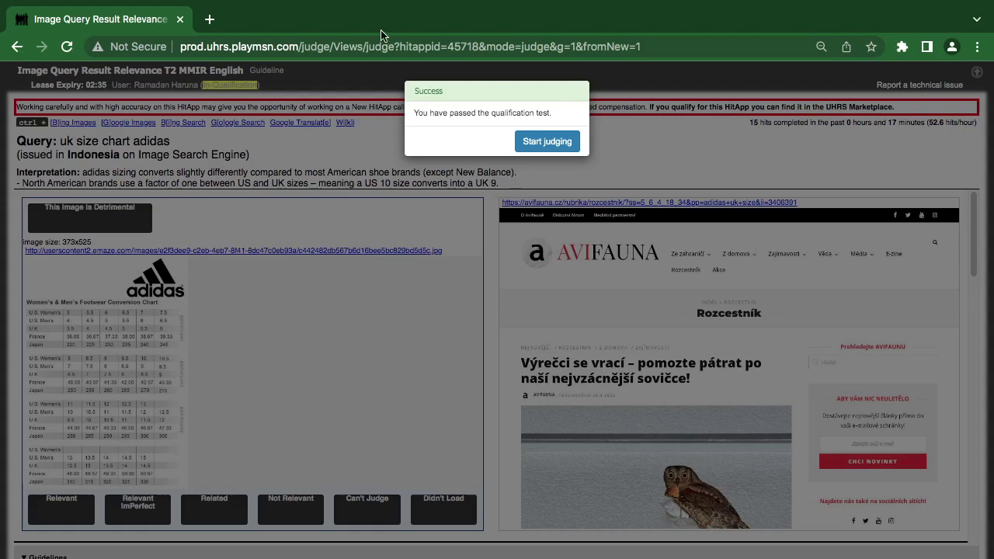
mouse_move(625, 7)
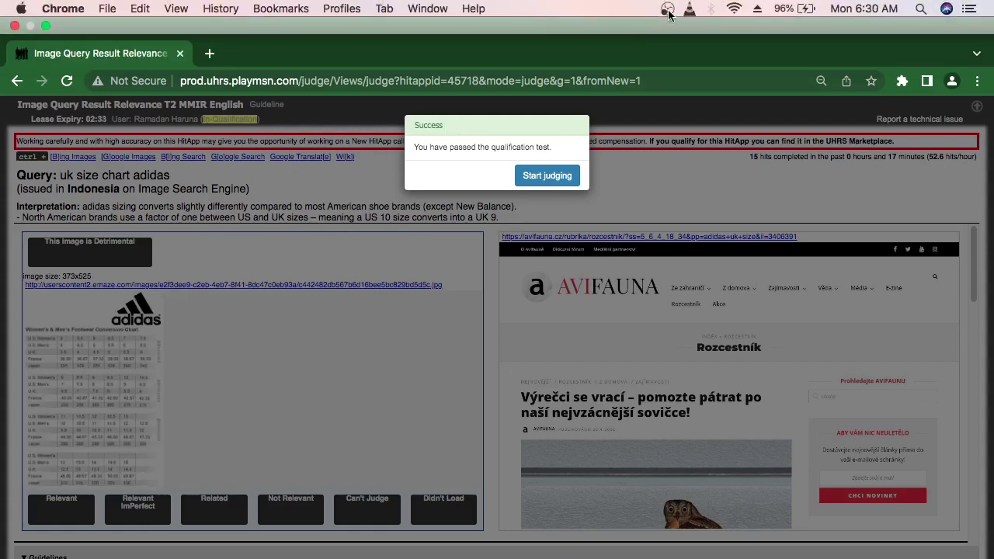